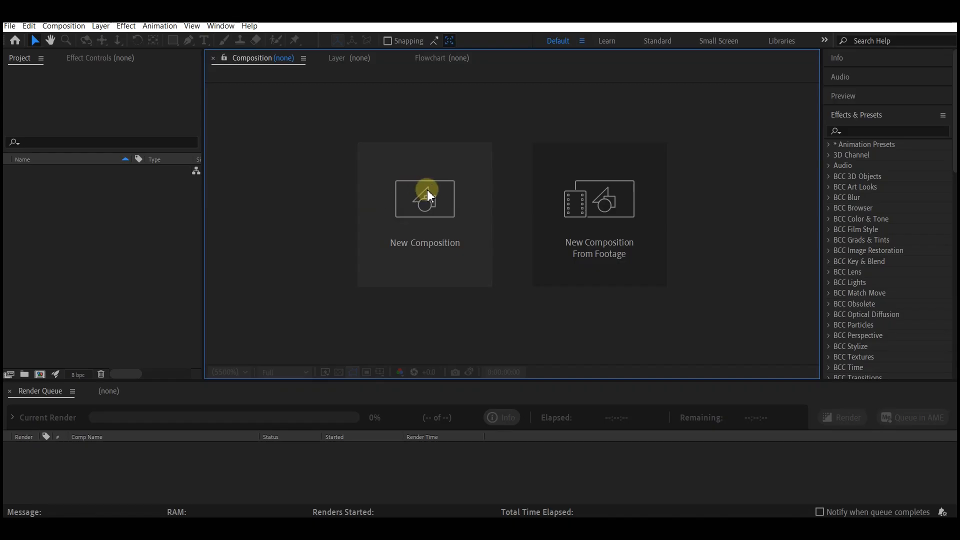
- Create a 10-second 1920 x 1080 composition at 30 fps named logo animation and add a white (FFFFFF) solid named bg
click(427, 190)
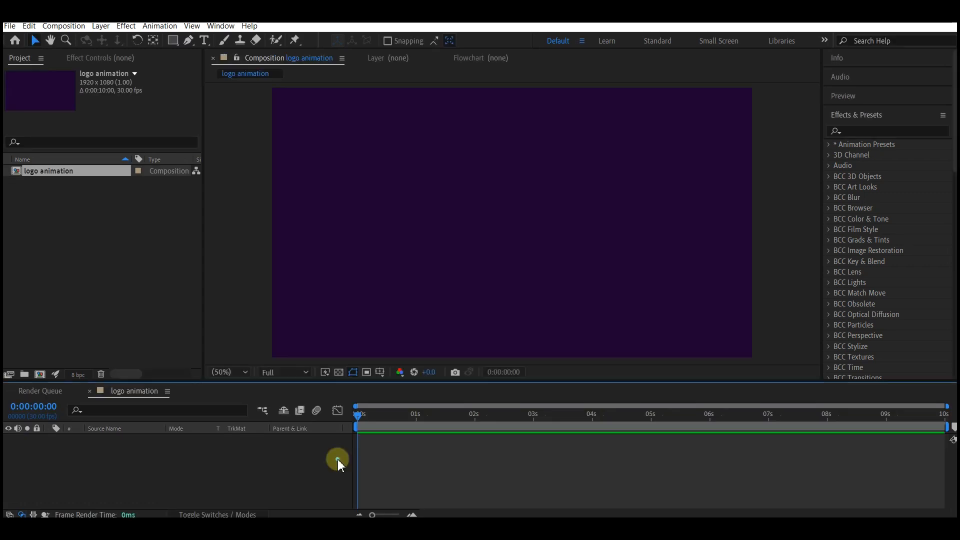
right_click(337, 465)
mouse_move(359, 330)
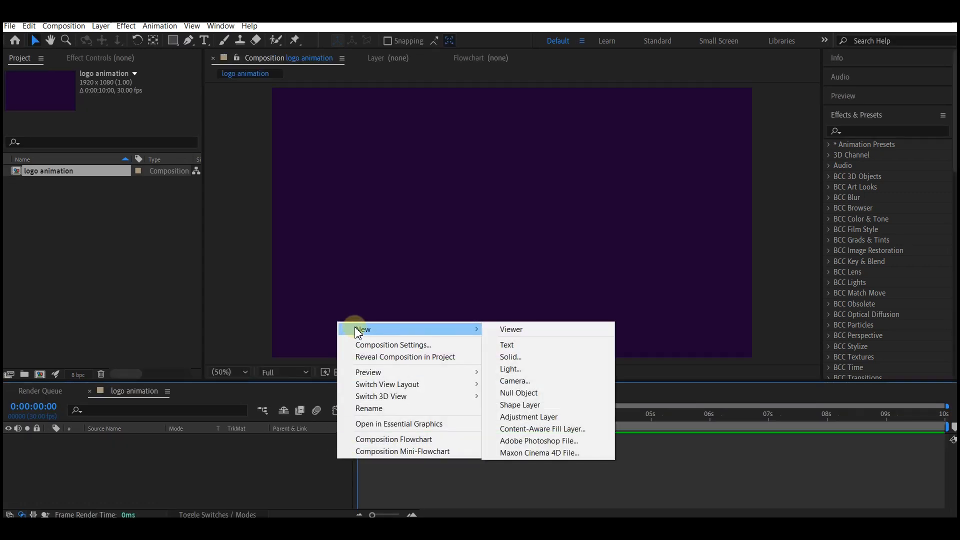
click(521, 356)
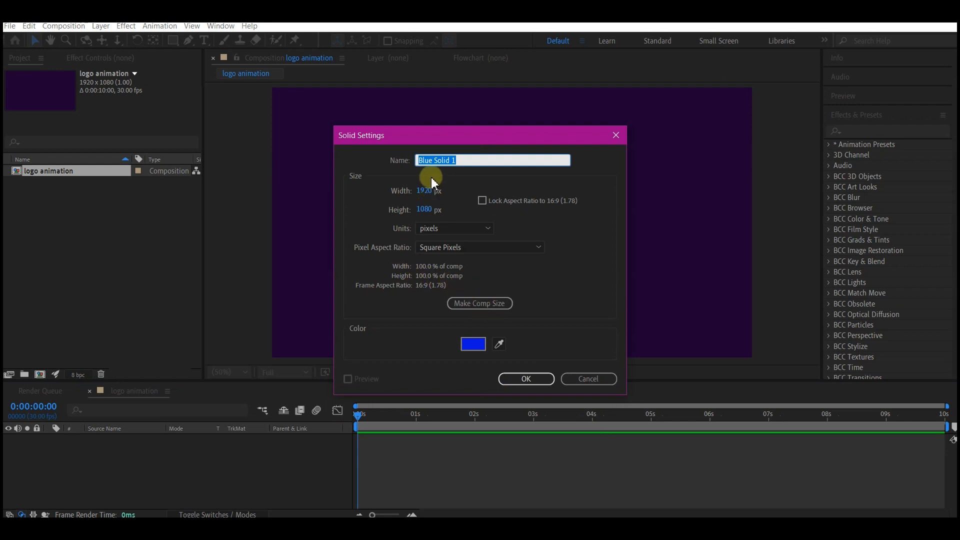
text(bg)
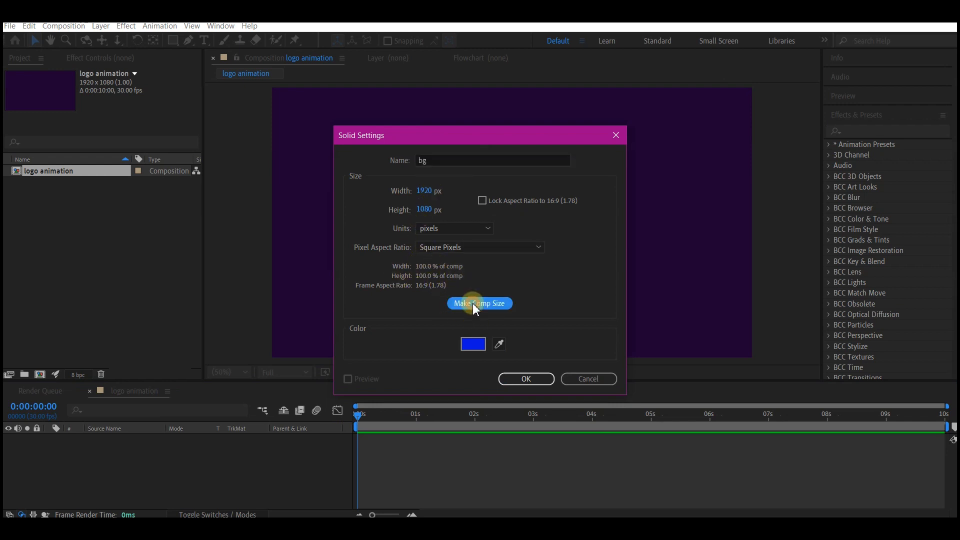
click(471, 344)
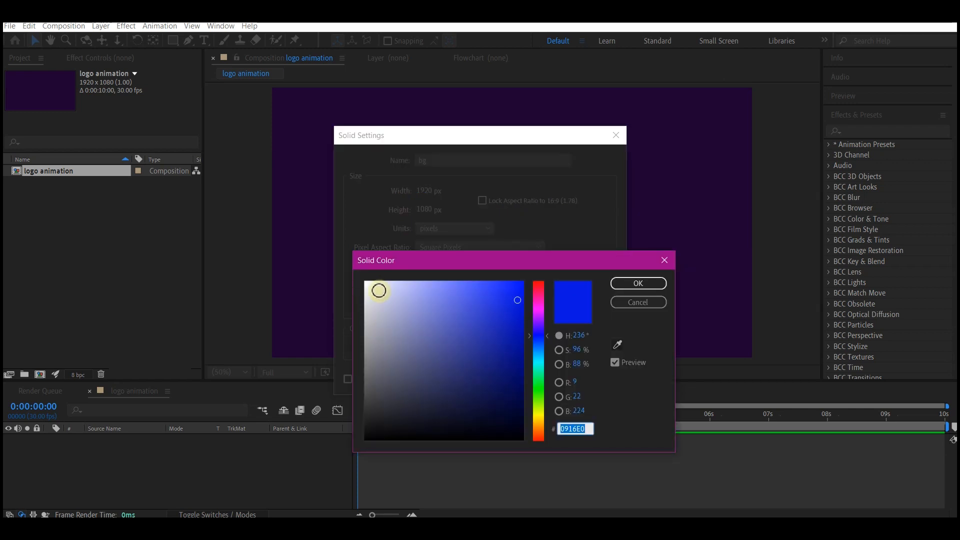
click(365, 282)
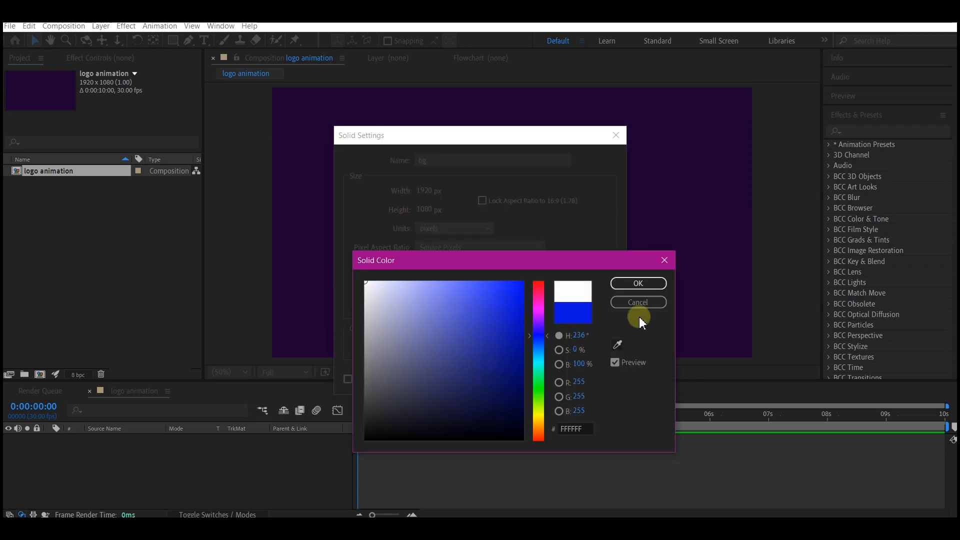
click(638, 283)
click(526, 379)
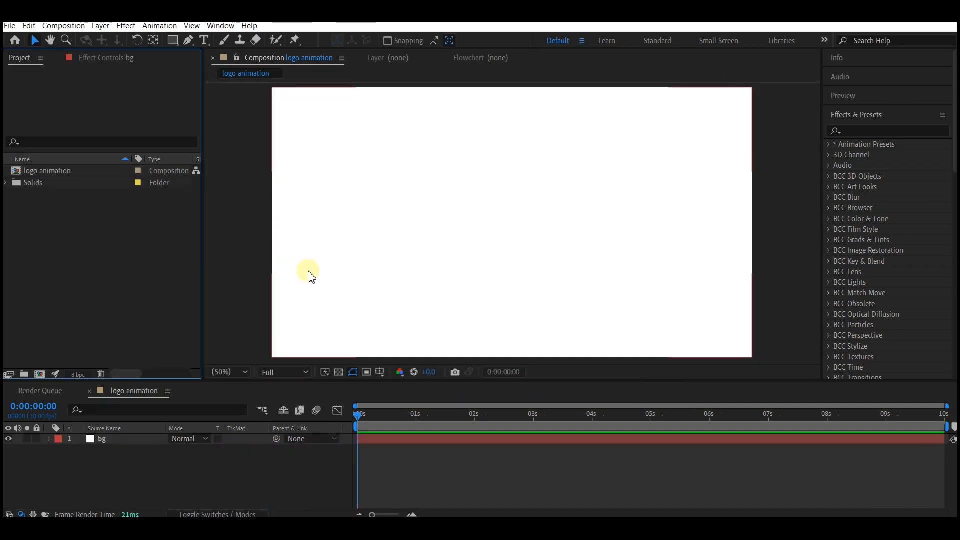
- Import linon mi.ai from the logo folder in File Explorer as Footage with merged layers
mouse_move(288, 515)
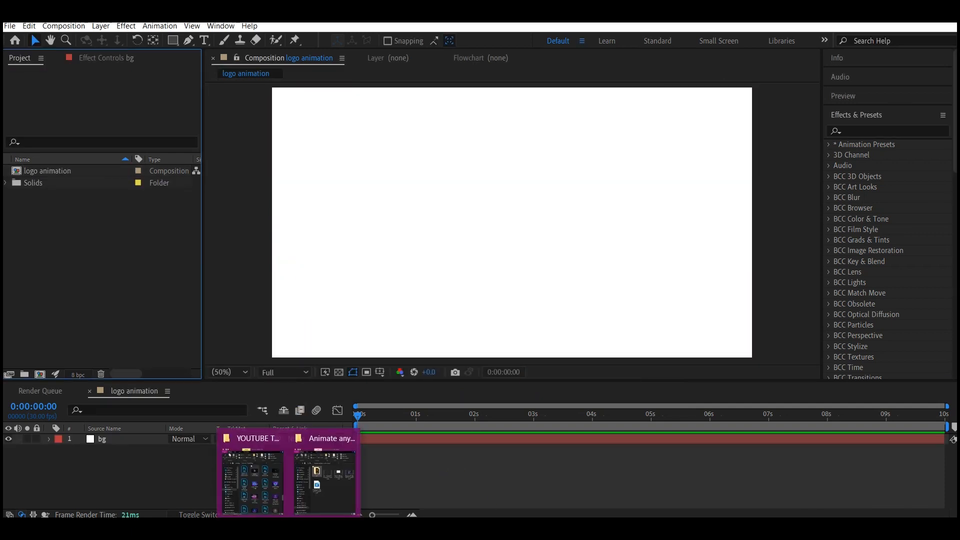
click(338, 476)
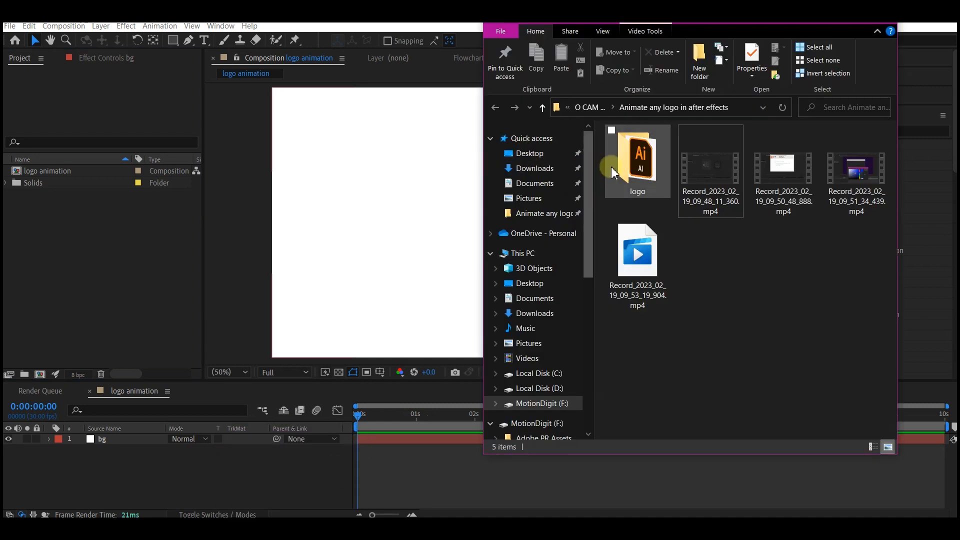
double_click(634, 164)
drag(643, 148, 90, 254)
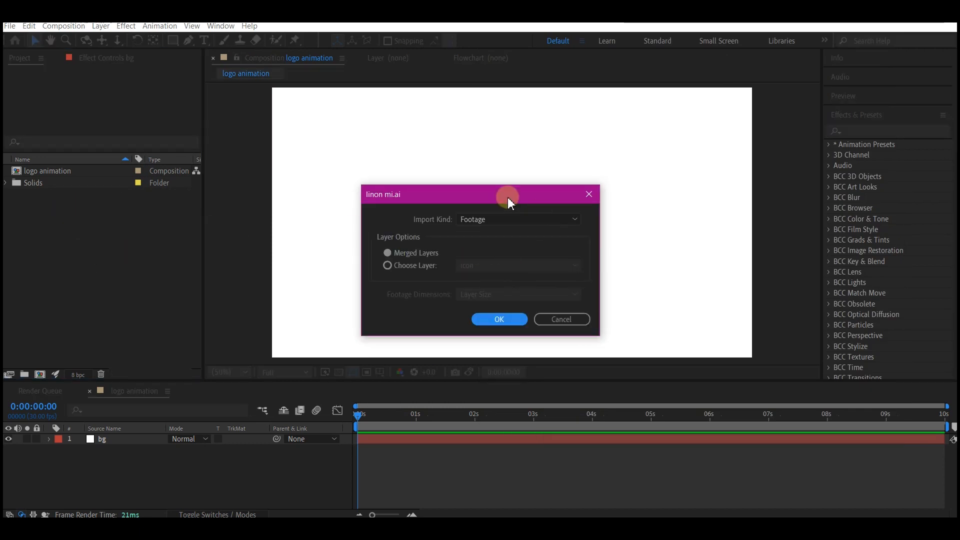
click(479, 220)
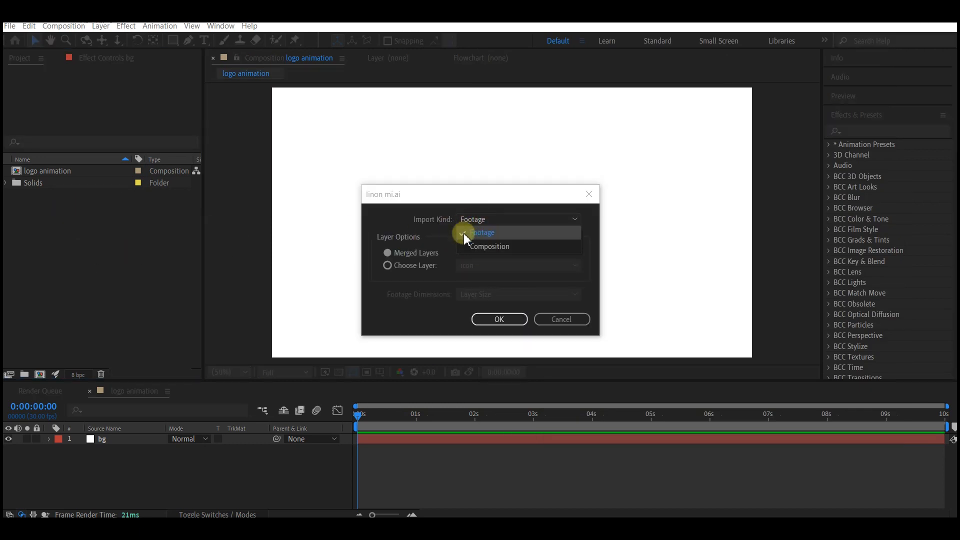
click(467, 233)
click(495, 320)
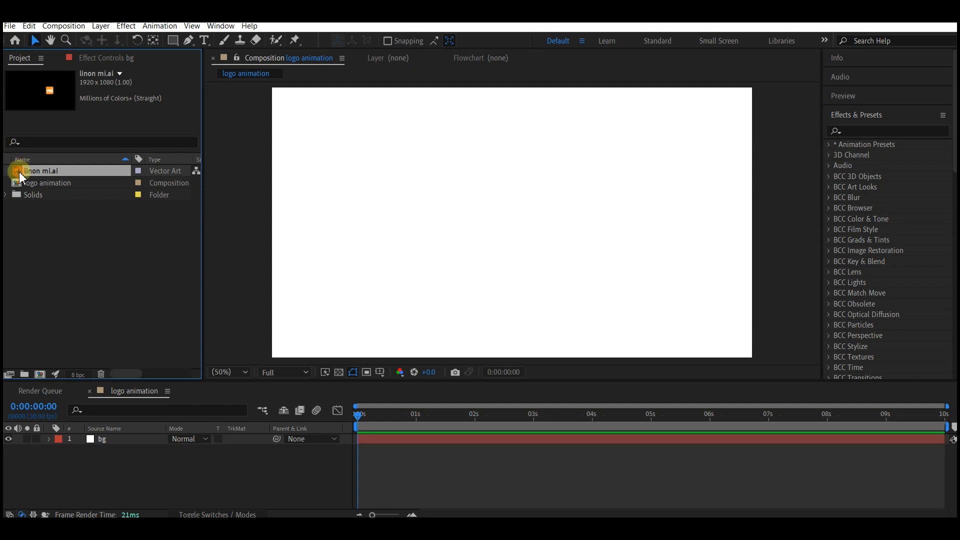
- Place linon mi.ai in the logo animation timeline above bg and duplicate the layer
drag(22, 177, 148, 458)
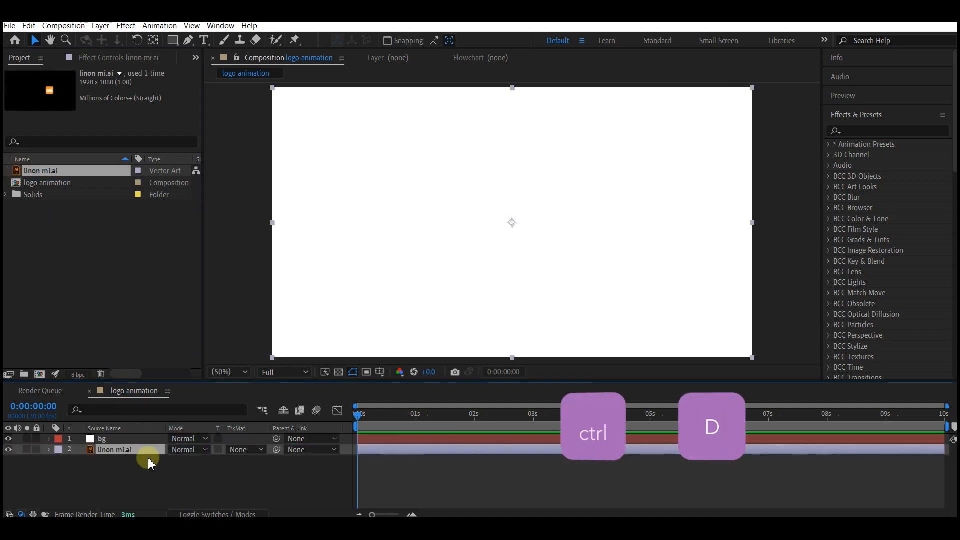
key(ctrl+bracketright)
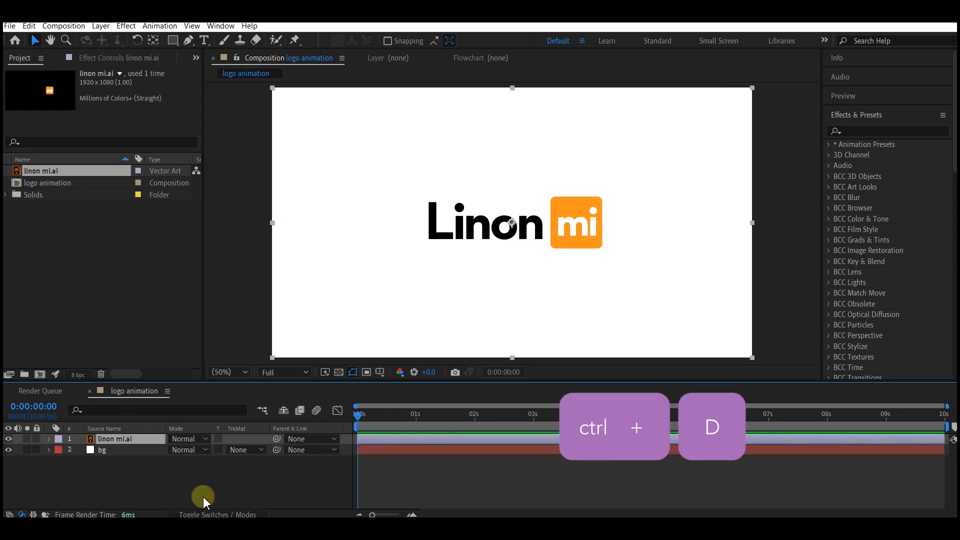
key(ctrl+d)
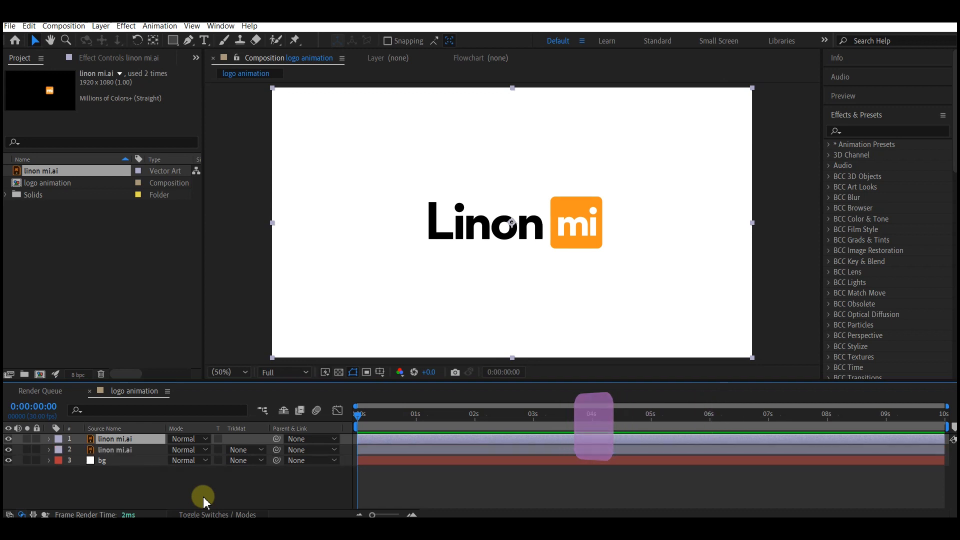
- Draw a rectangular mask around the word Linon on the upper linon mi.ai layer
click(70, 485)
click(104, 439)
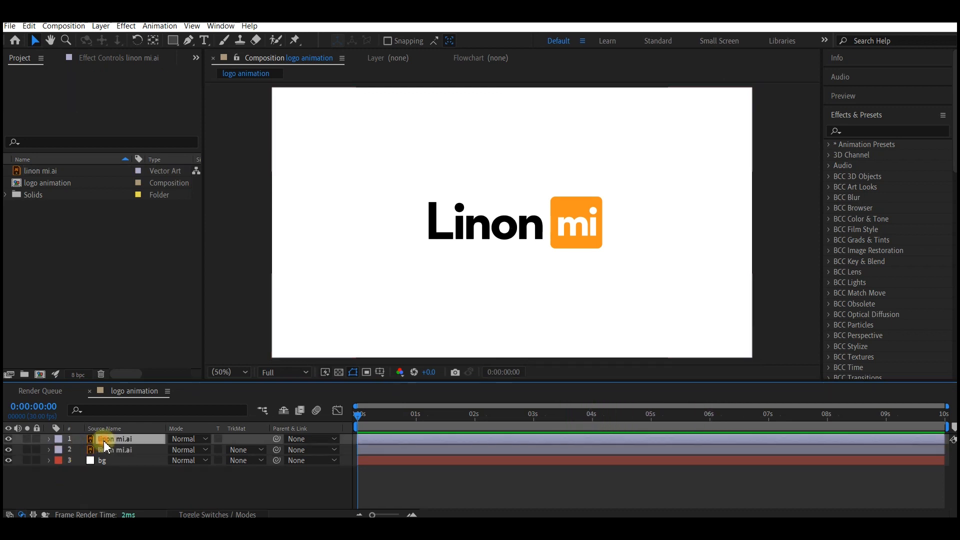
click(174, 40)
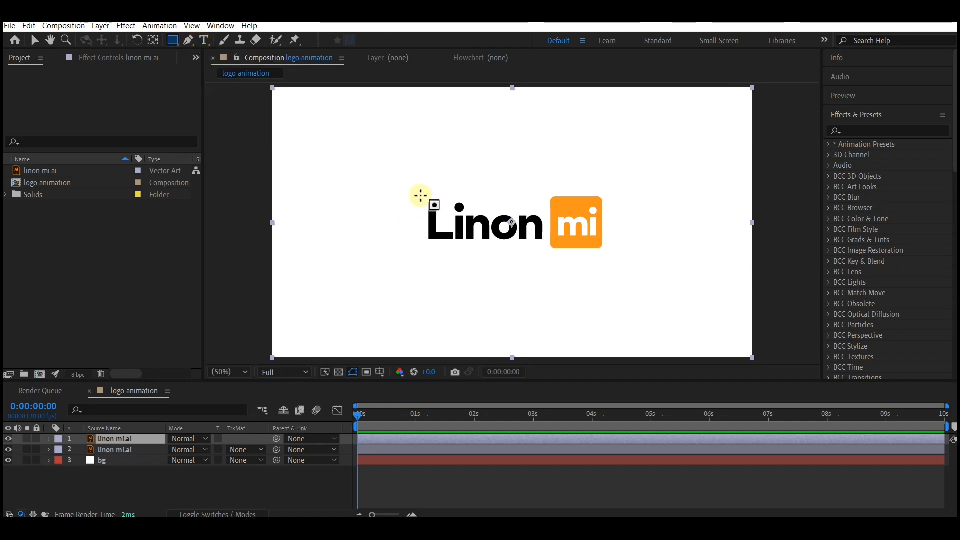
mouse_move(417, 194)
mouse_down()
mouse_move(488, 245)
mouse_move(547, 261)
mouse_up()
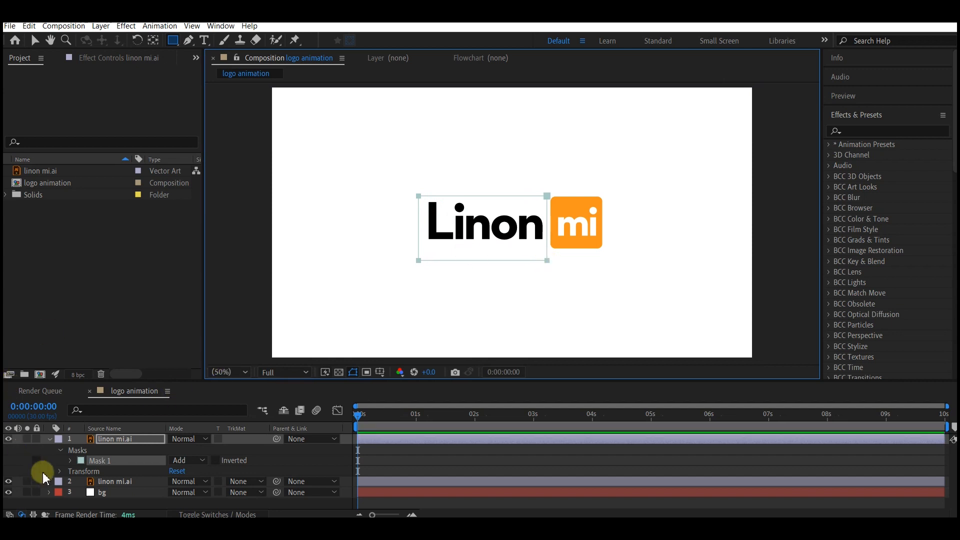
- Draw a rectangular mask around the orange mi square on the lower linon mi.ai layer
click(115, 481)
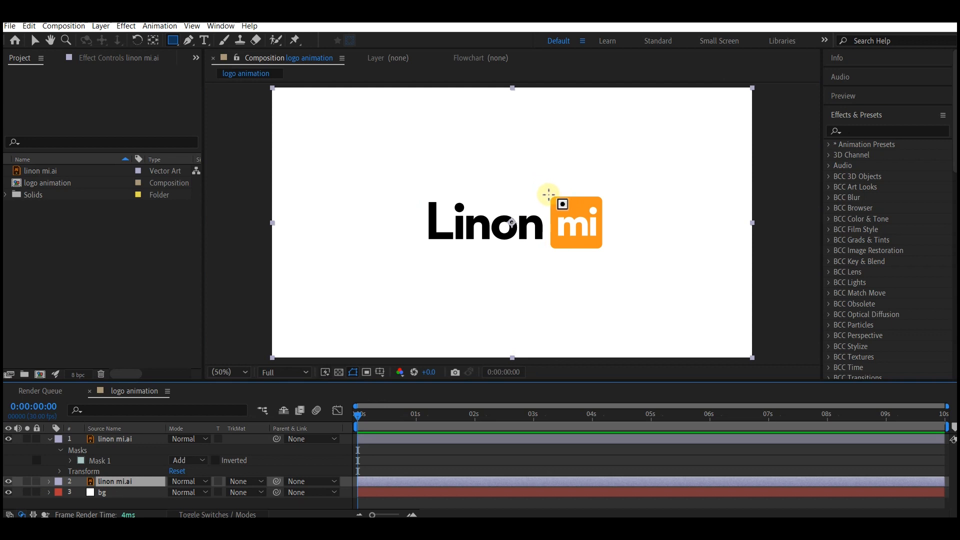
drag(546, 194, 606, 253)
key(v)
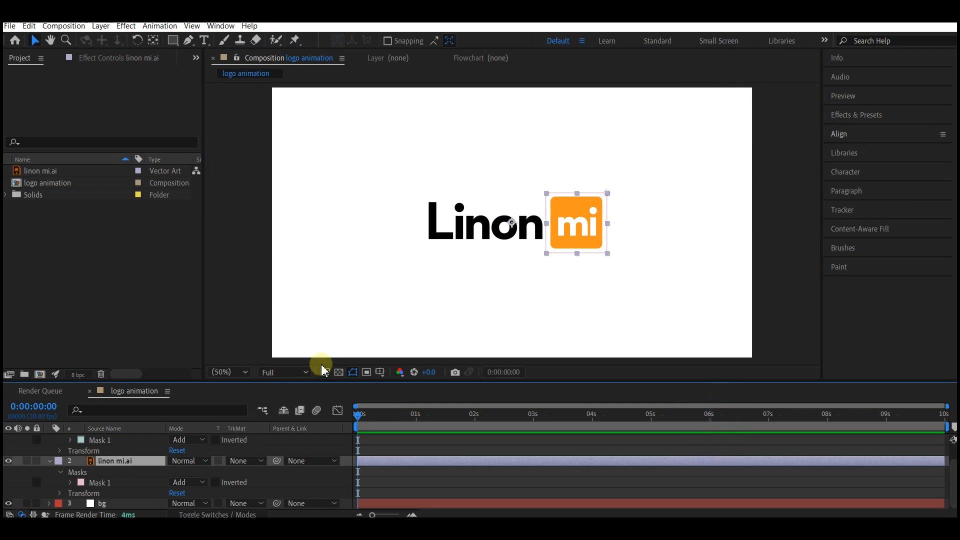
- Move the masked mi layer's anchor point to the centre of the orange square
key(y)
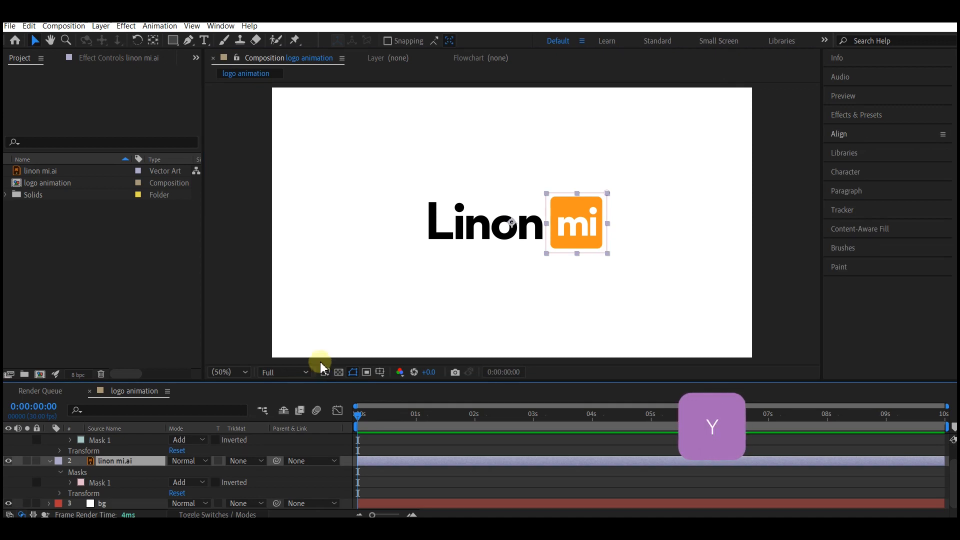
key(y)
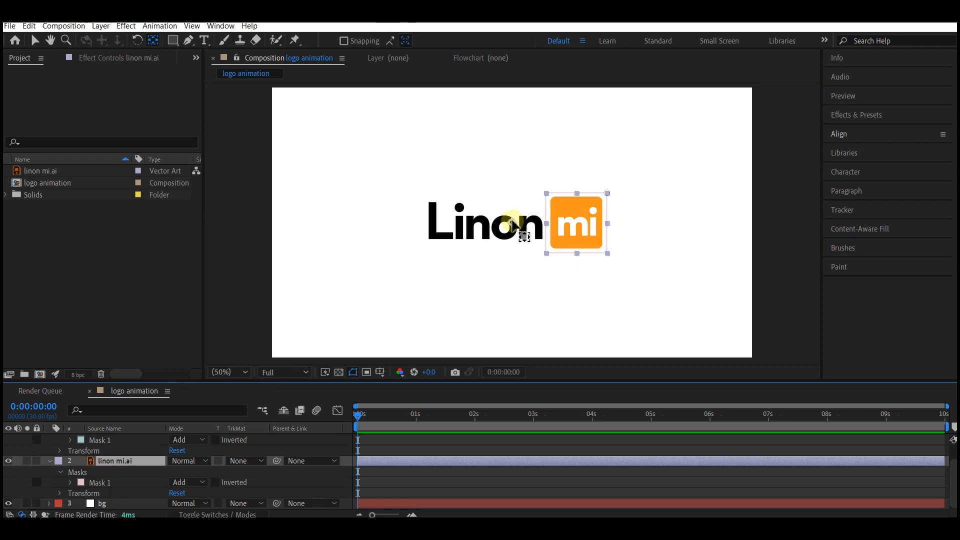
drag(513, 226, 582, 230)
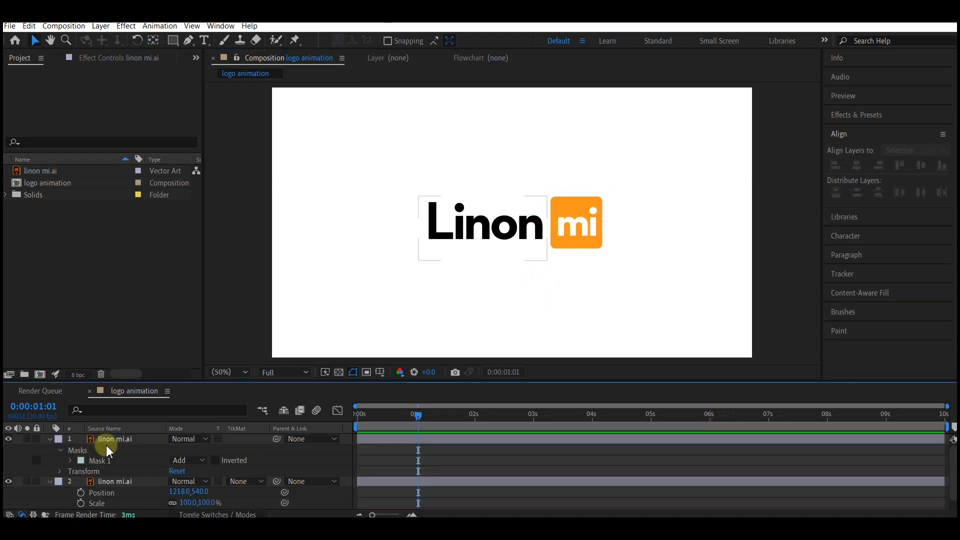
- Collapse the properties of both logo layers and move the mi layer above the Linon layer
click(113, 440)
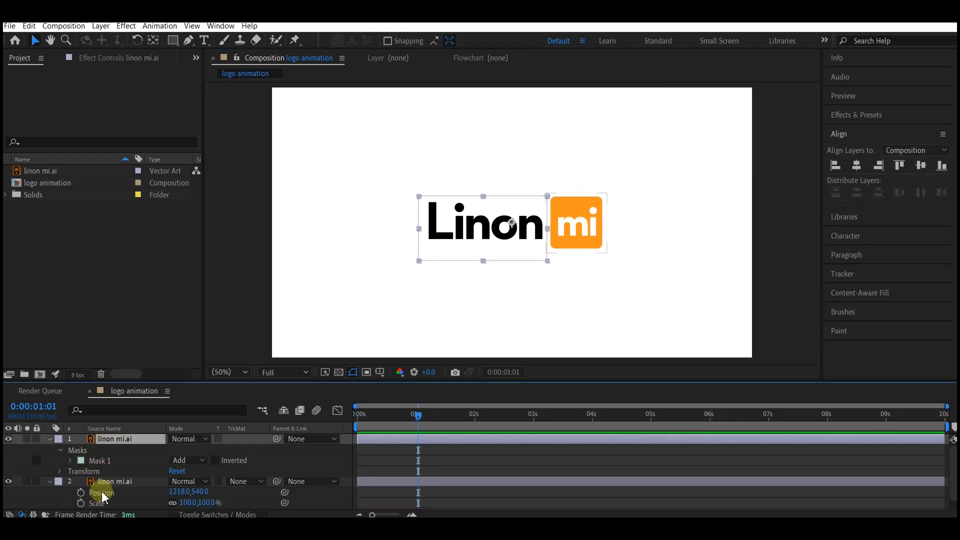
shift+click(116, 482)
key(u)
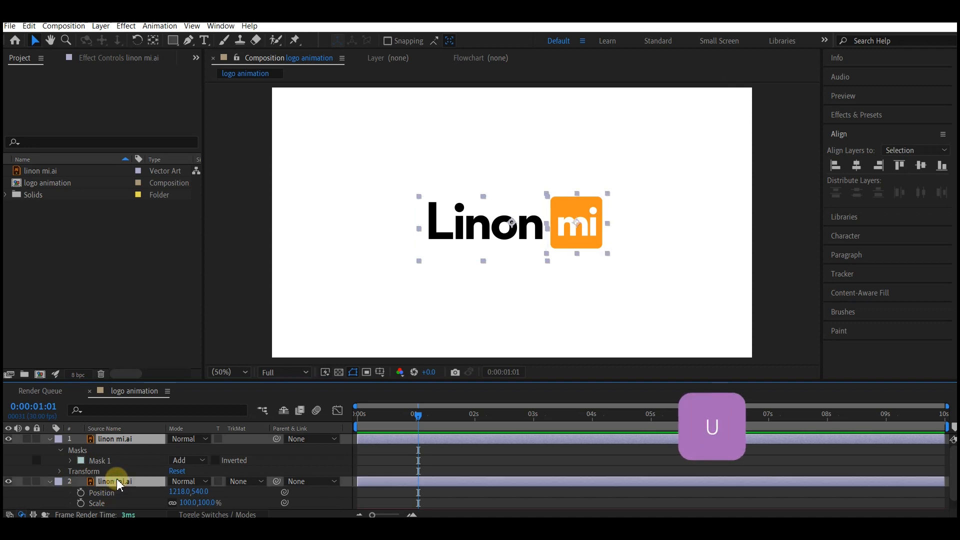
key(u)
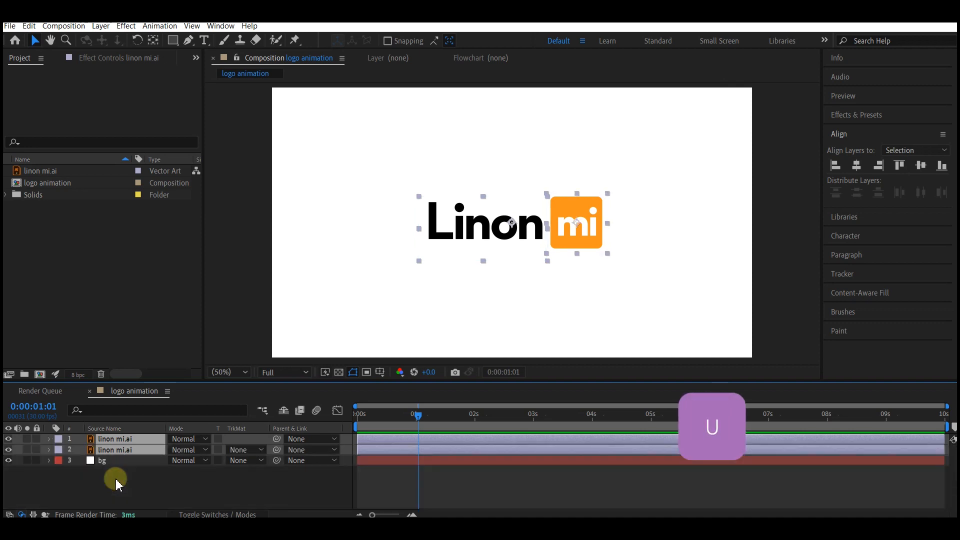
click(105, 451)
drag(106, 456, 103, 437)
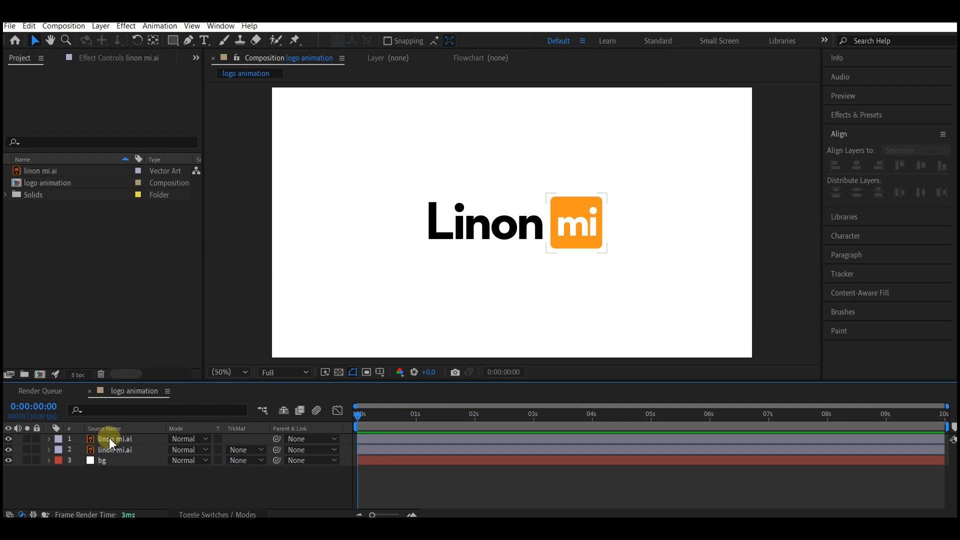
- Show the mi layer's Position and set a Position keyframe at 0:00:02:00
click(112, 440)
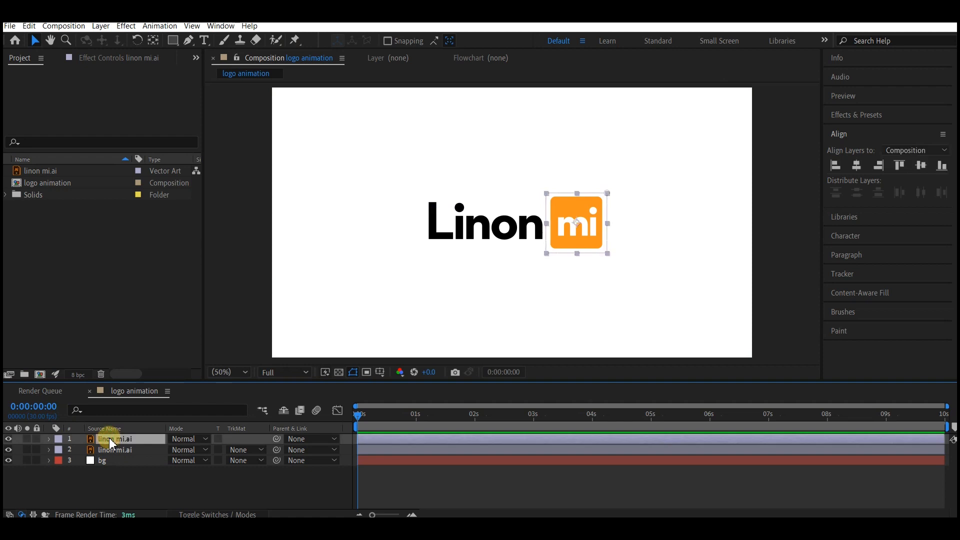
key(p)
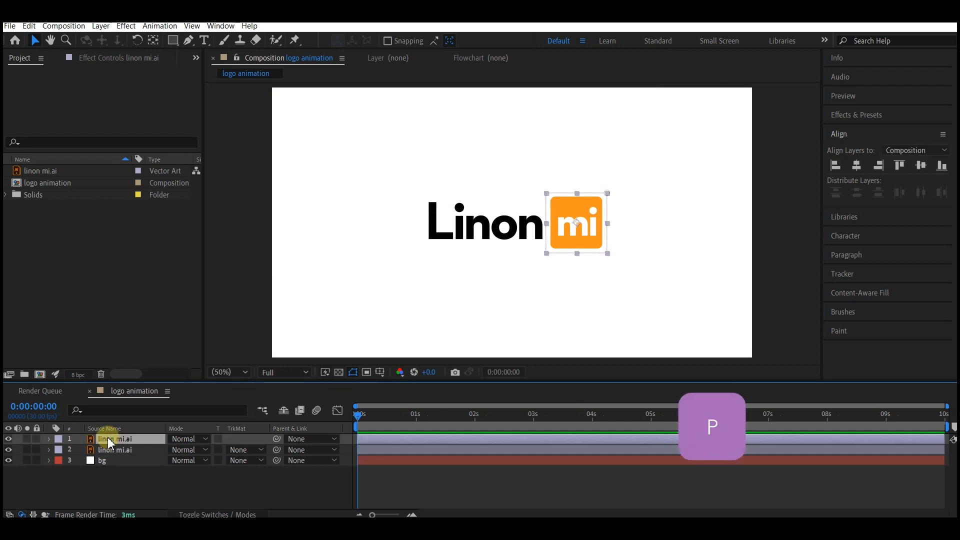
key(p)
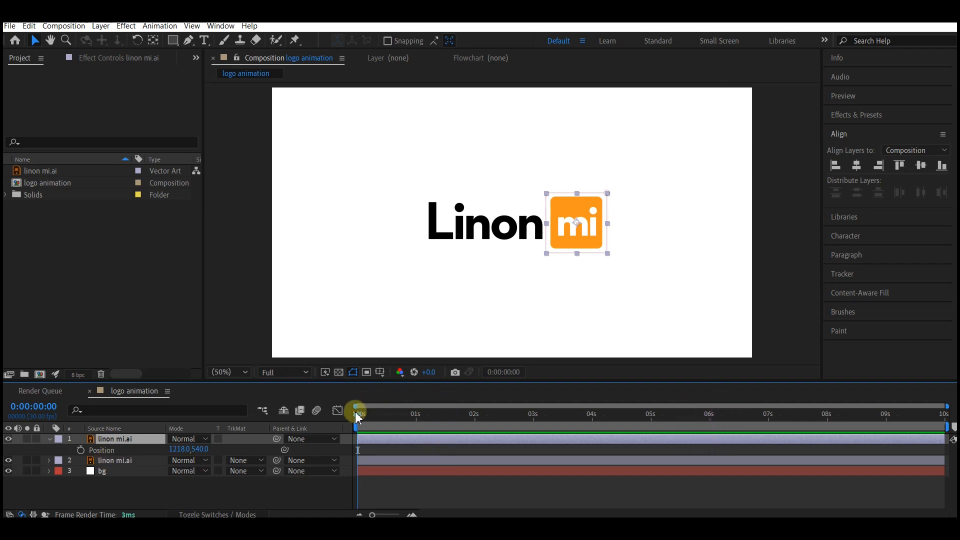
drag(357, 421, 409, 428)
drag(481, 439, 475, 437)
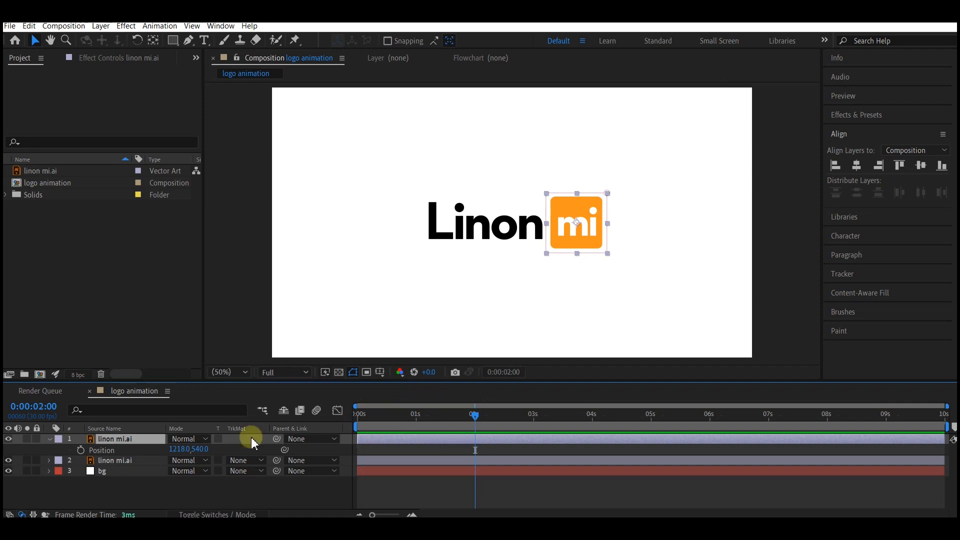
click(81, 450)
- At 0:00:00:29, keyframe the mi layer's Position and Scale and centre the layer horizontally in the composition
key(s)
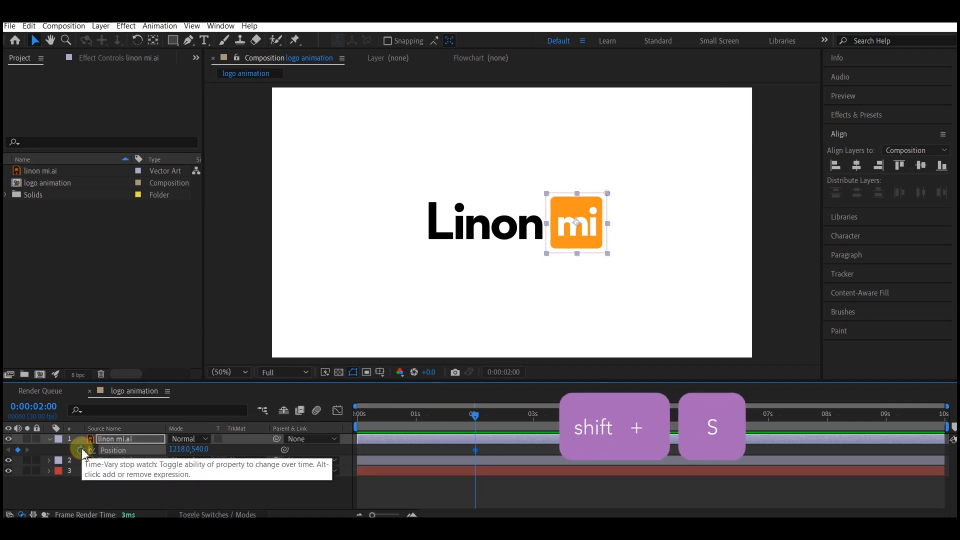
key(shift+s)
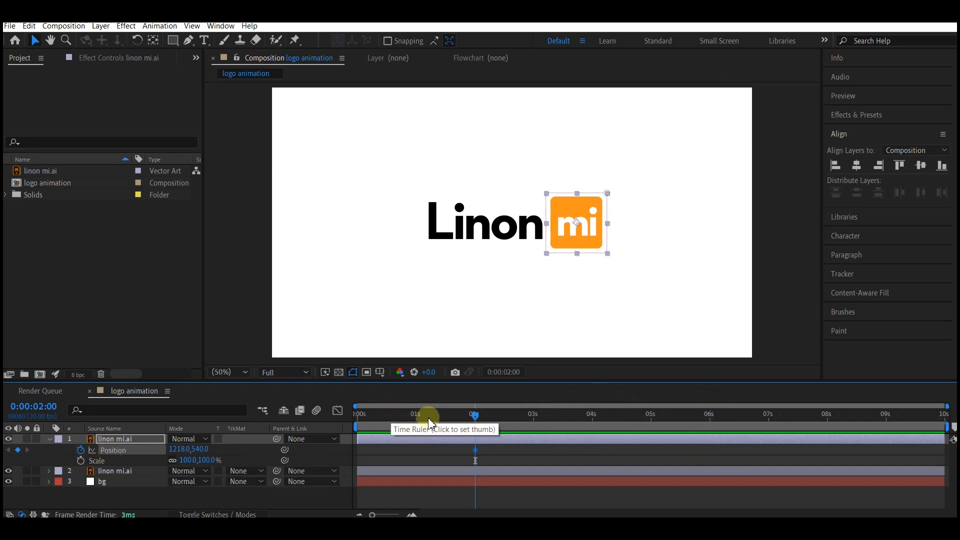
click(414, 417)
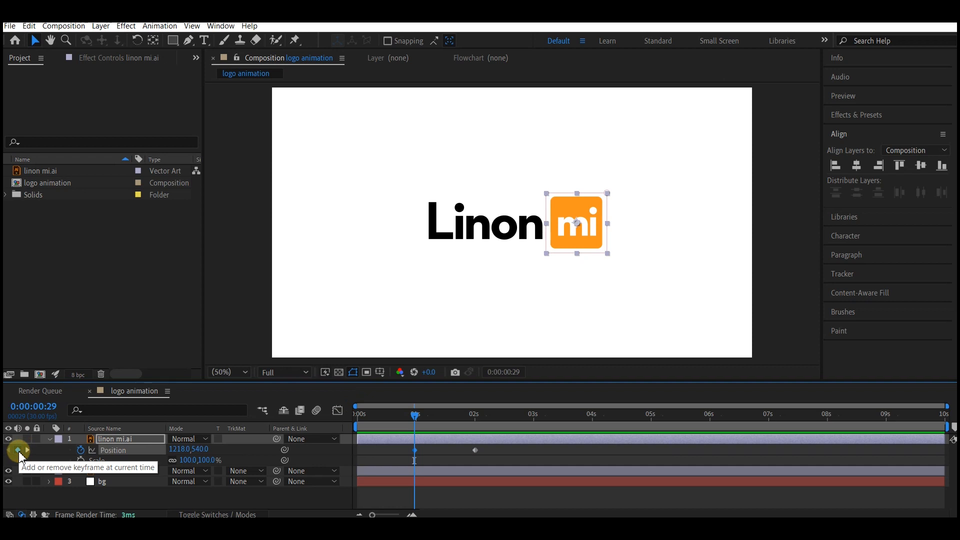
click(81, 460)
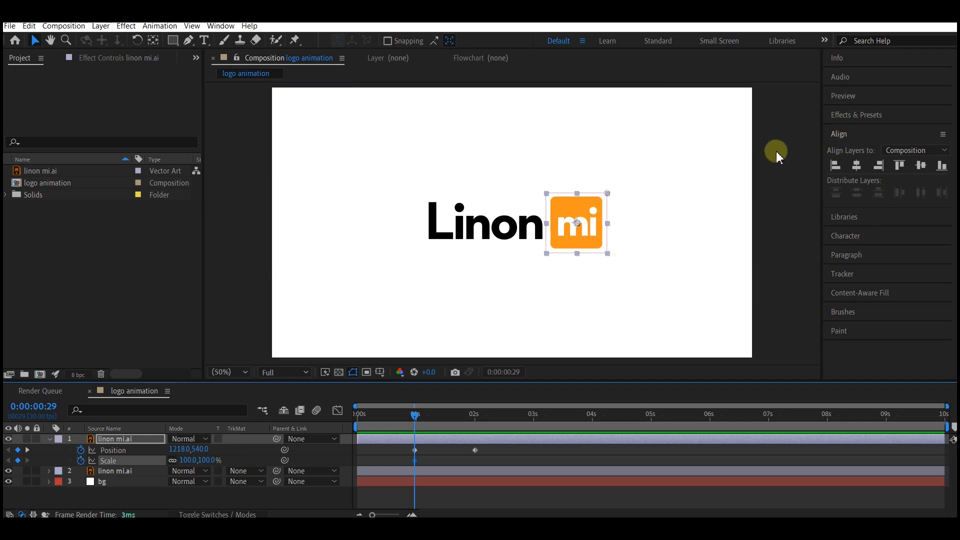
click(856, 165)
- At 0:00:00:00, keyframe the mi layer's Scale at 32% and scrub through the animation to check it
drag(414, 416, 358, 423)
click(185, 459)
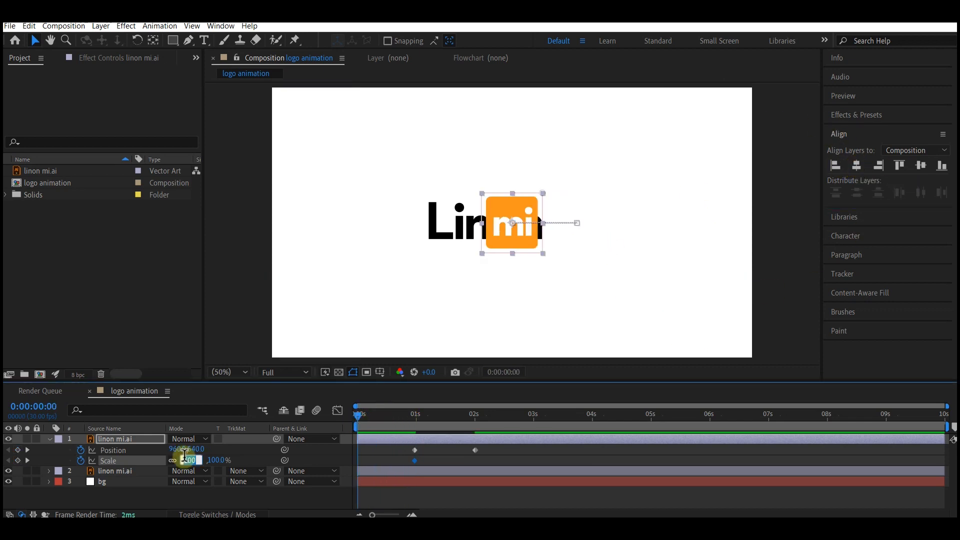
text(32)
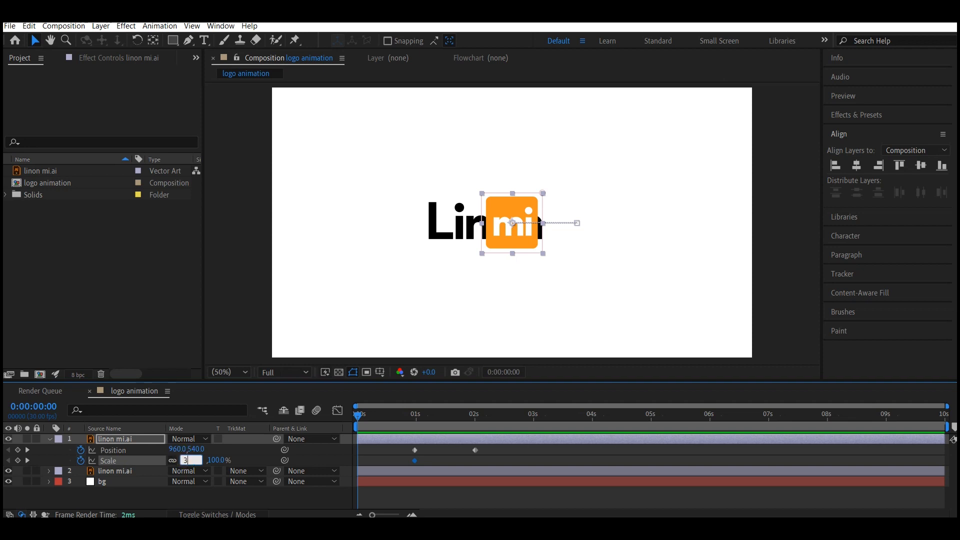
key(Return)
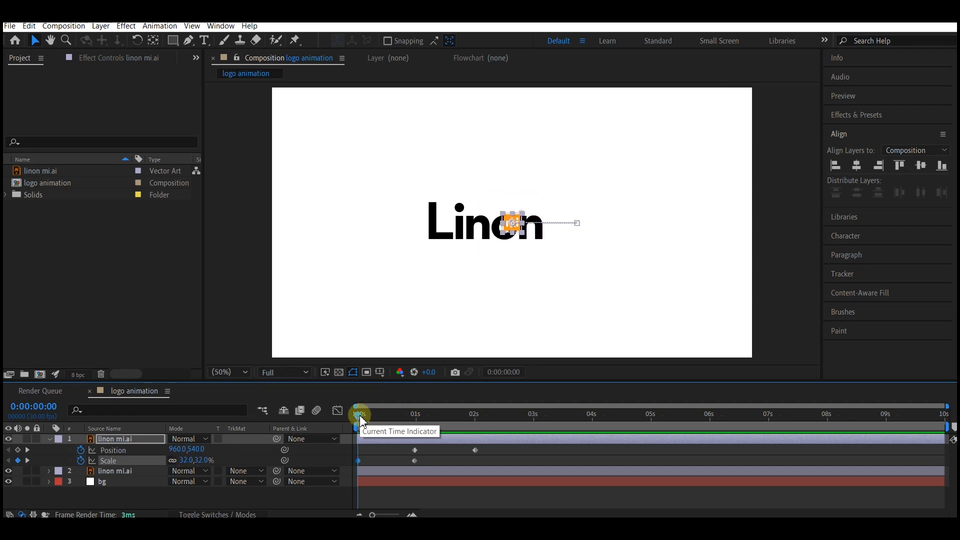
drag(361, 420, 519, 426)
key(Home)
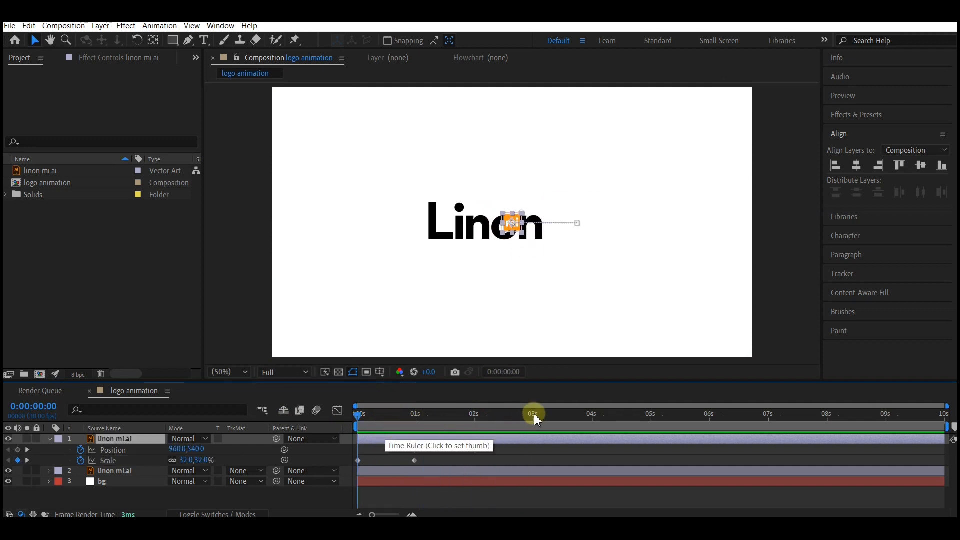
- Move the mi layer's last Position keyframe to 0:00:03:00 and copy its 0:00:00:29 Position keyframe to 0:00:01:29
click(534, 413)
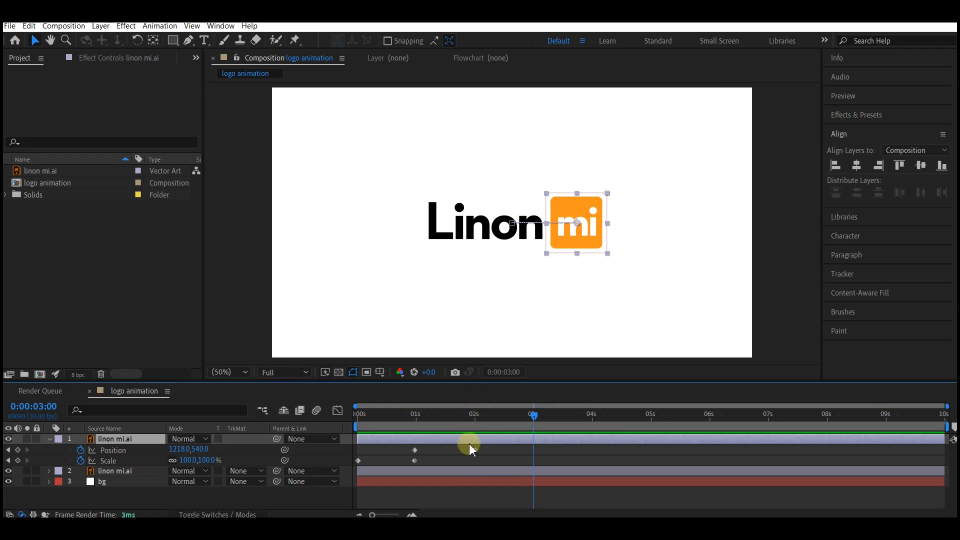
drag(476, 450, 534, 455)
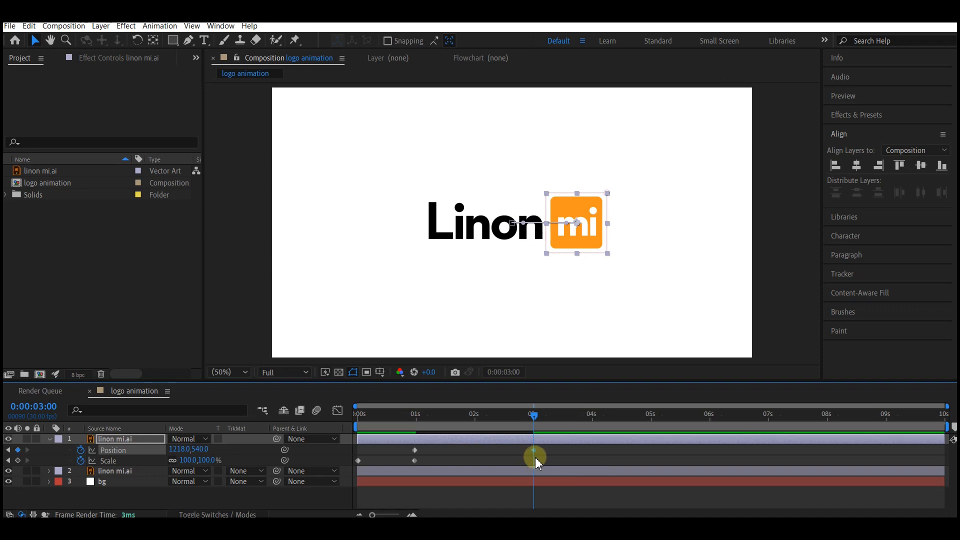
drag(534, 419, 474, 424)
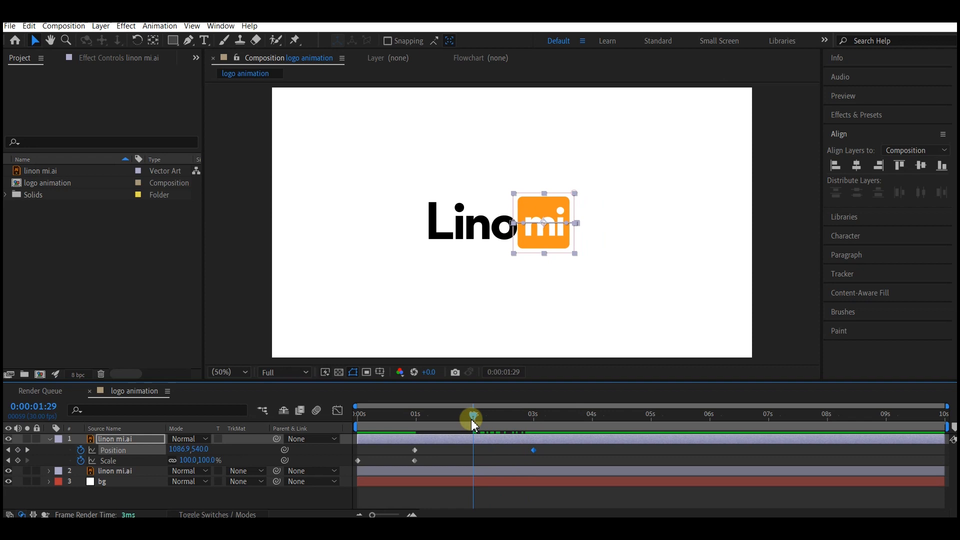
click(415, 449)
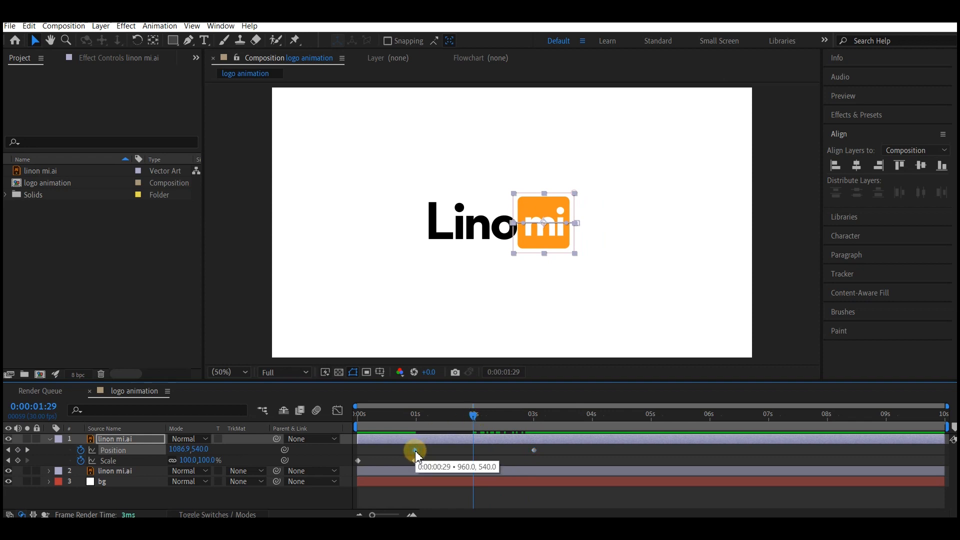
key(ctrl+c)
key(ctrl+v)
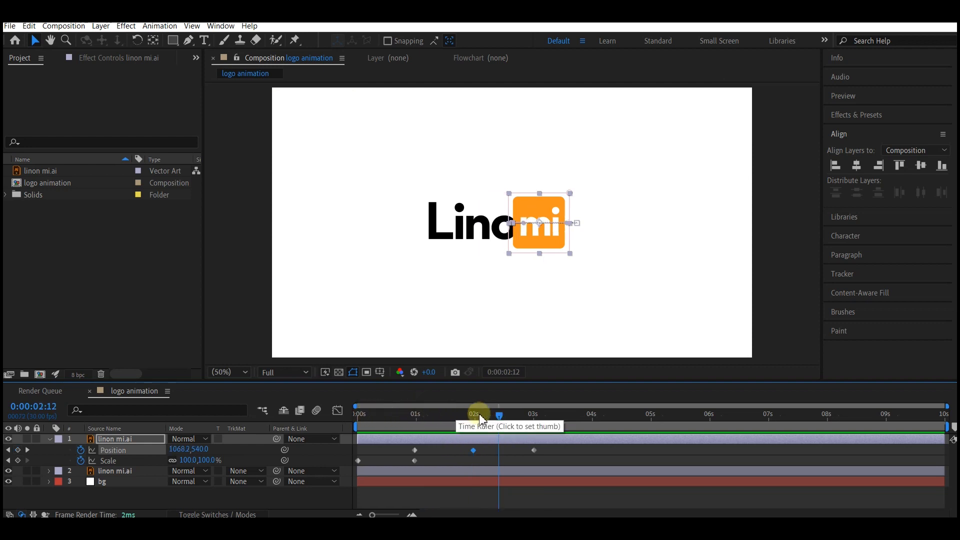
- Show the Linon layer's Position and set a Position keyframe at 0:00:03:00
drag(503, 415, 534, 417)
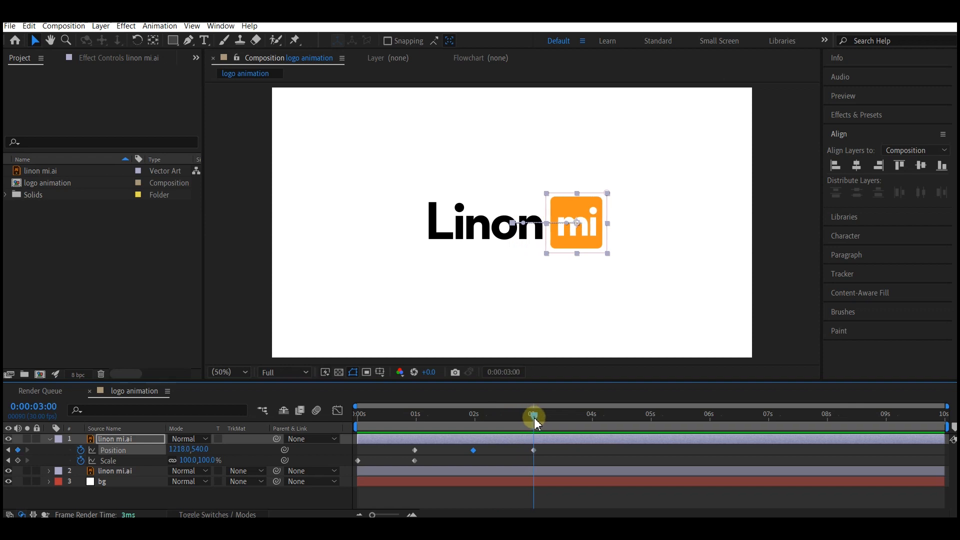
click(126, 471)
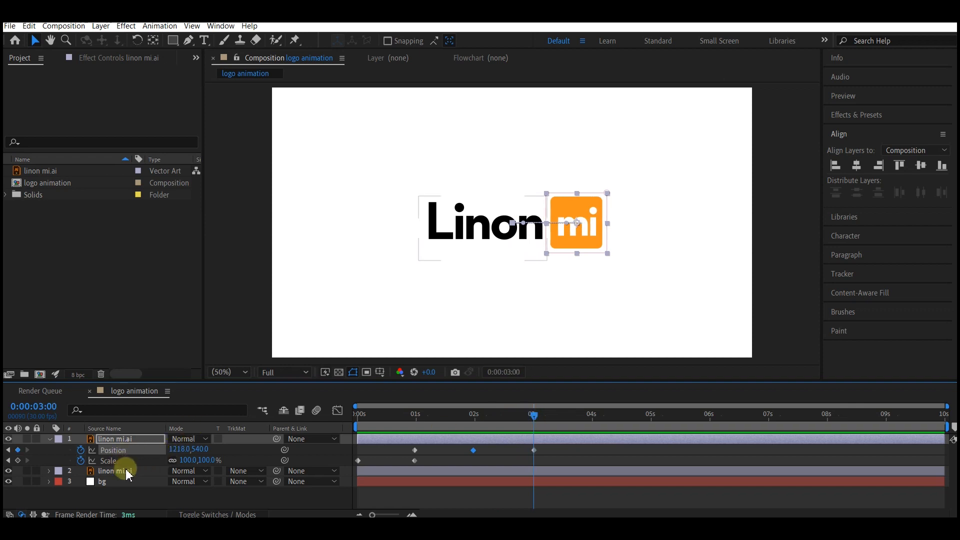
key(p)
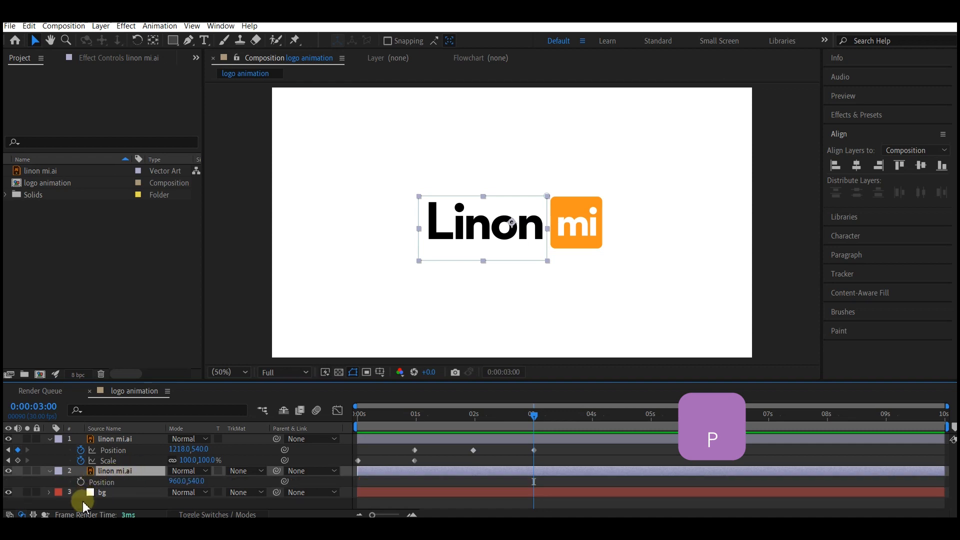
click(81, 481)
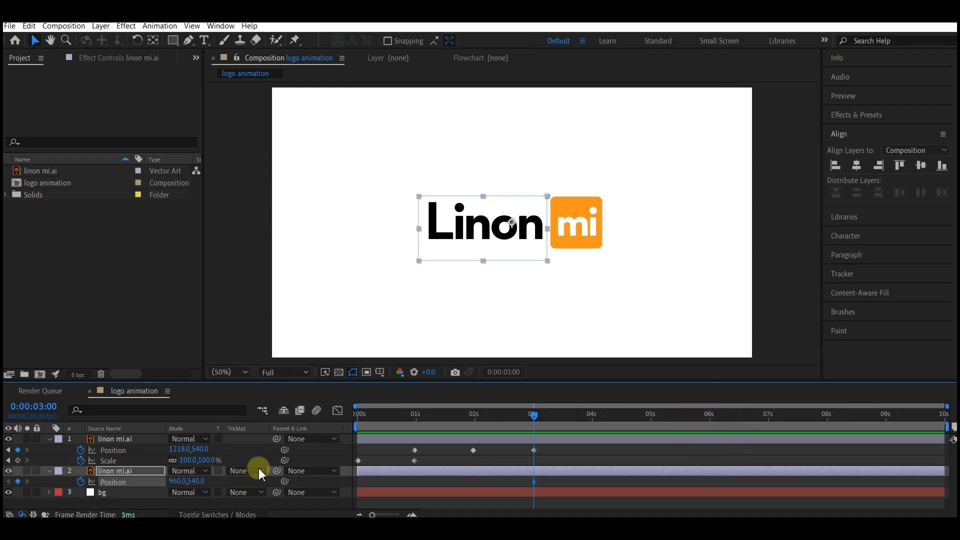
- At 0:00:01:29, shift the Linon layer horizontally to an X position of 1294 and scrub through the animation
drag(533, 416, 475, 426)
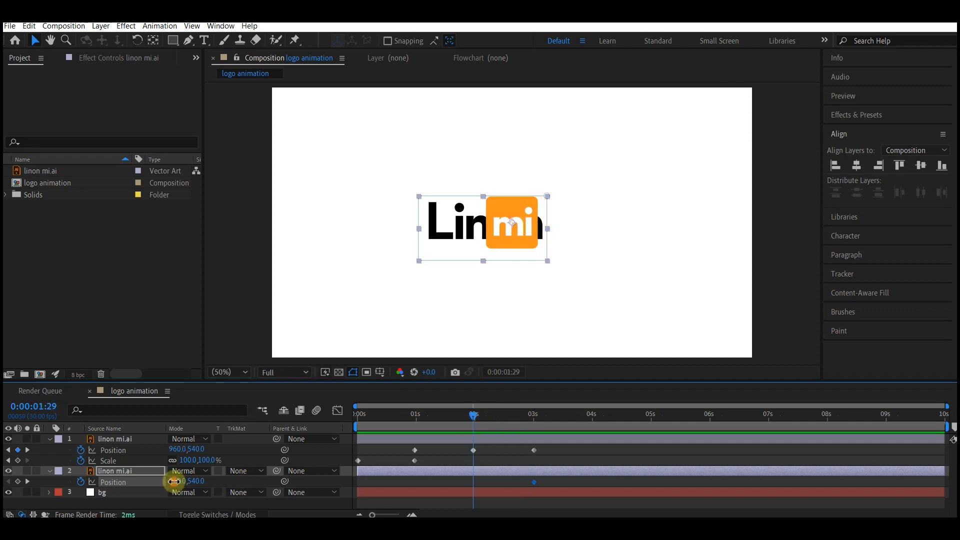
drag(174, 481, 384, 481)
click(361, 415)
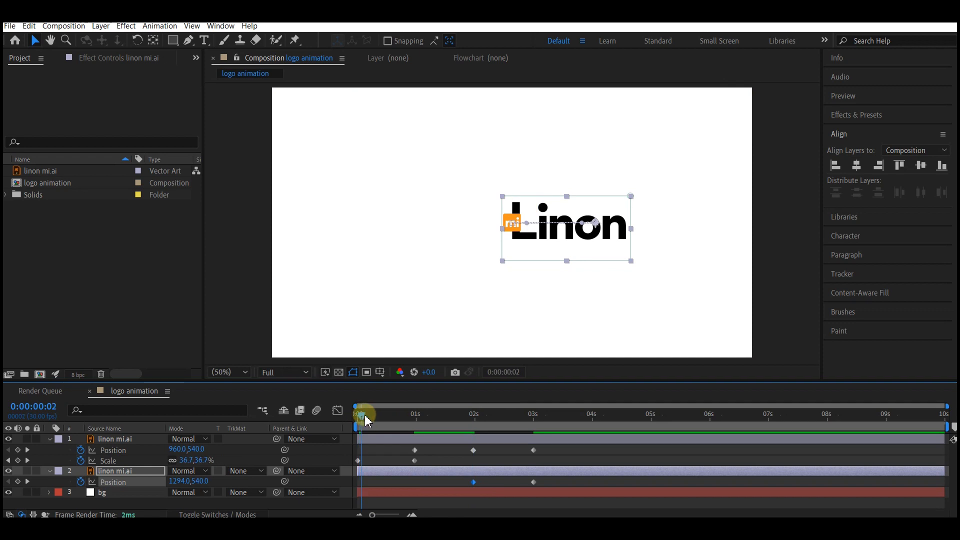
drag(366, 419, 565, 451)
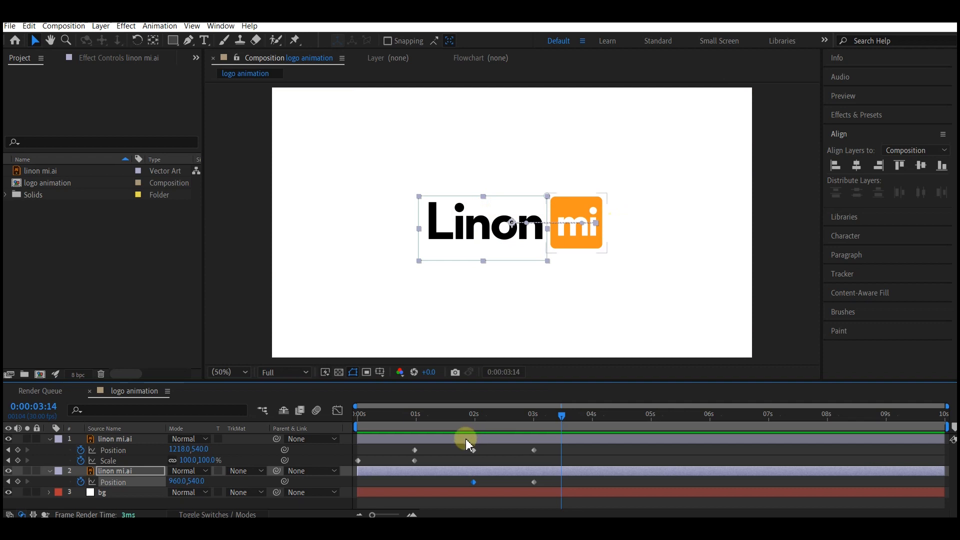
- With no layer selected, draw a rectangle shape that covers the whole Linon text up to the orange square
click(60, 464)
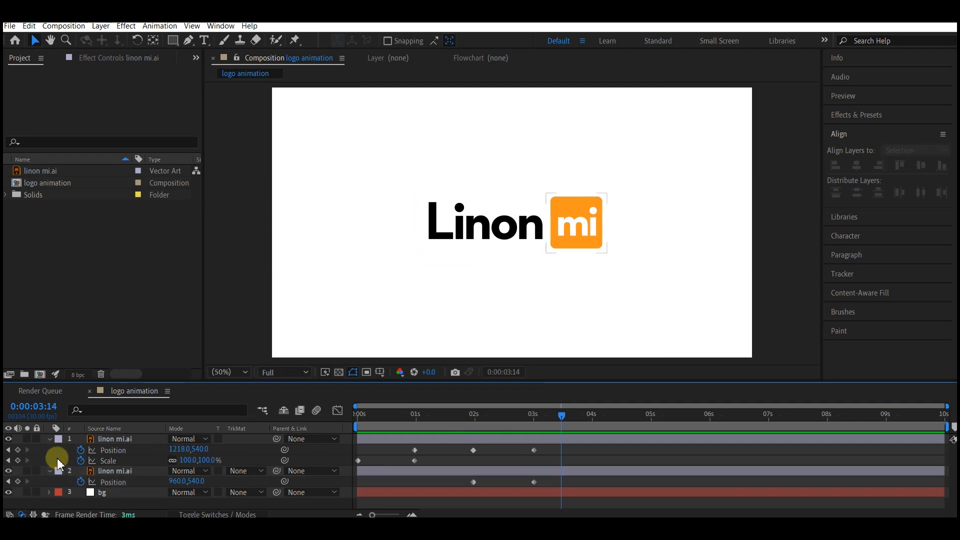
click(173, 42)
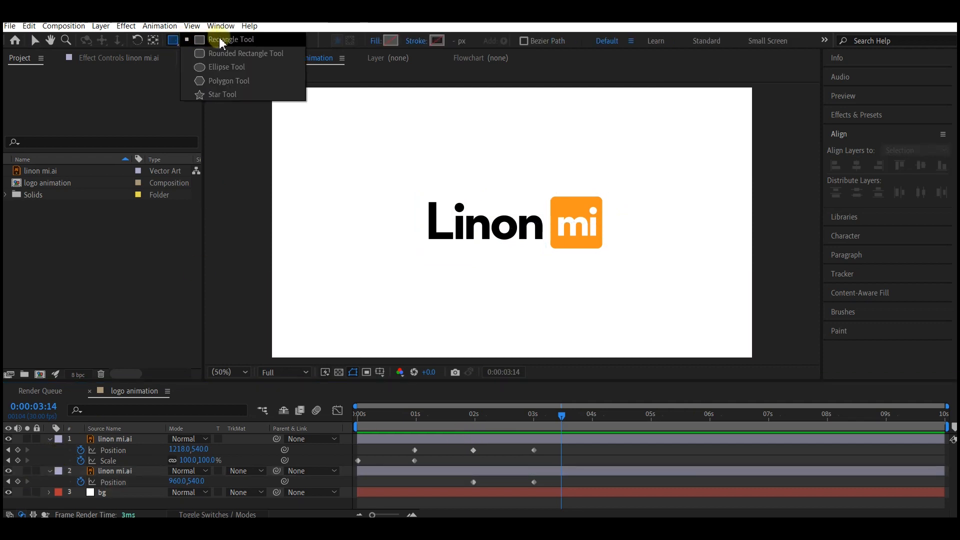
click(200, 39)
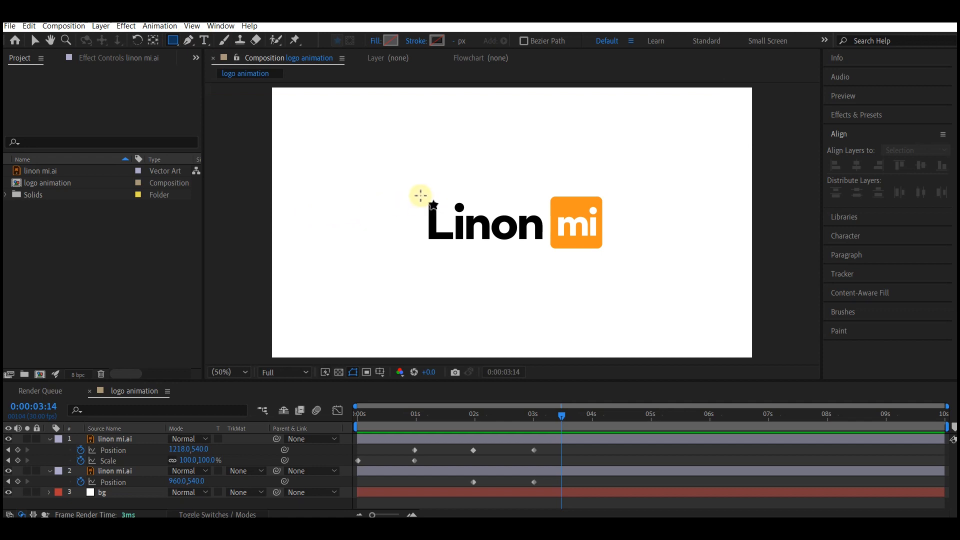
drag(418, 195, 551, 255)
click(35, 41)
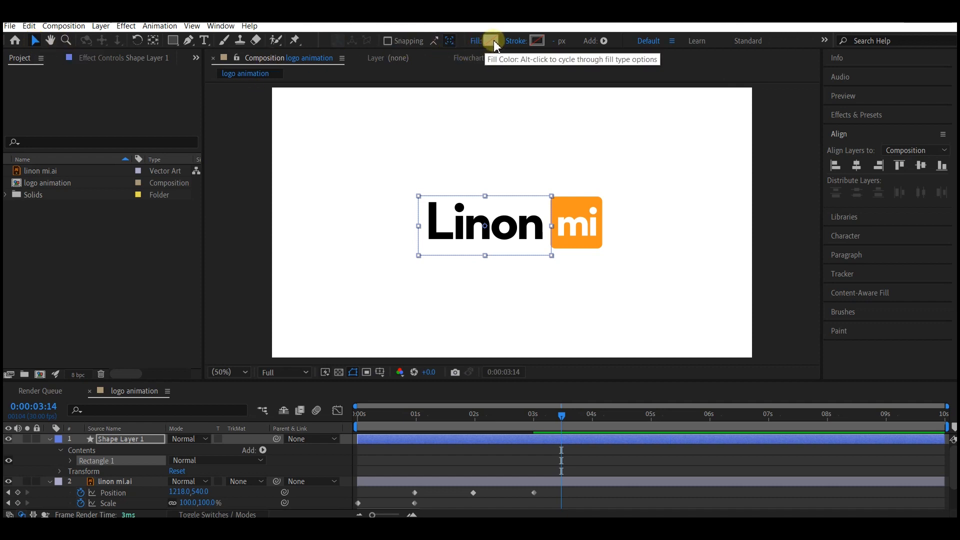
- Set the new rectangle's fill type to Solid Color
click(478, 41)
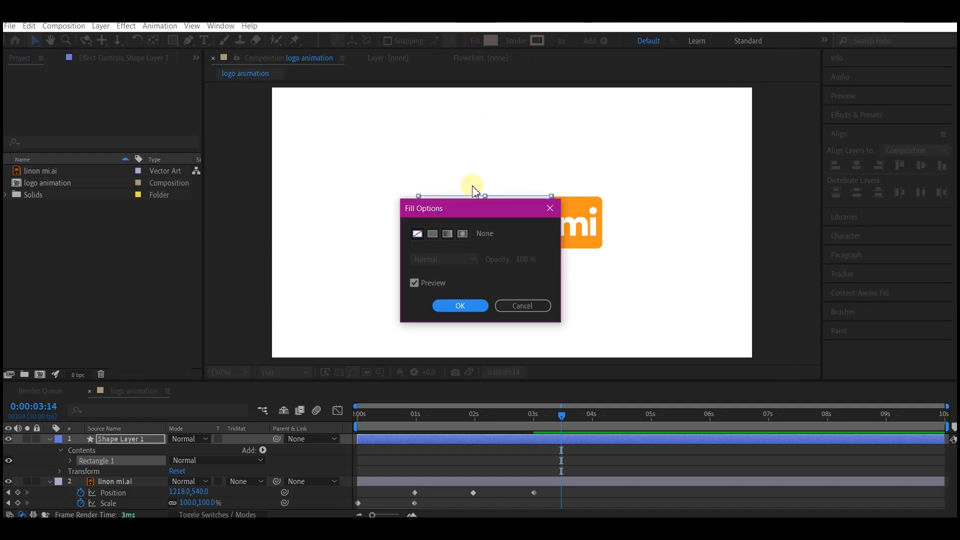
click(431, 233)
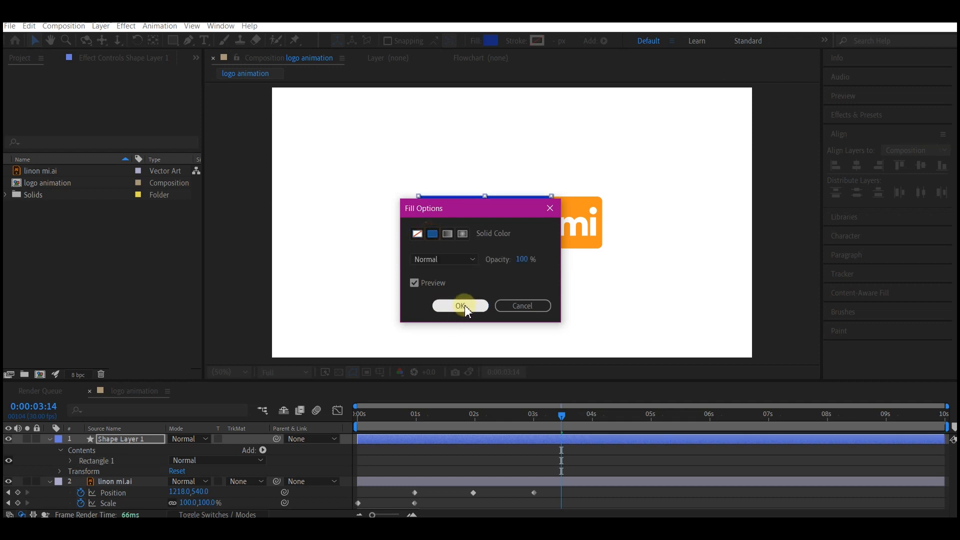
click(462, 306)
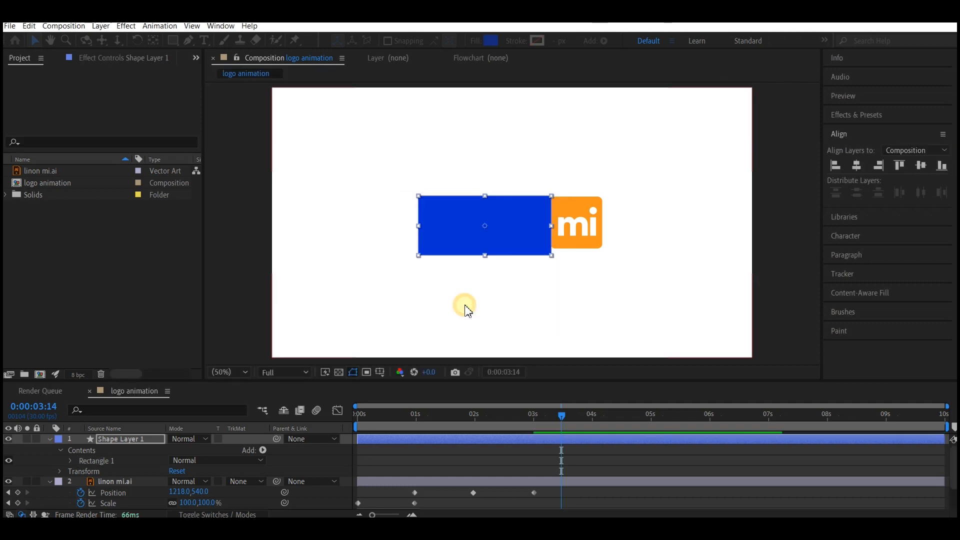
- Collapse Shape Layer 1 and parent it to the mi layer at 0:00:03:00
click(48, 439)
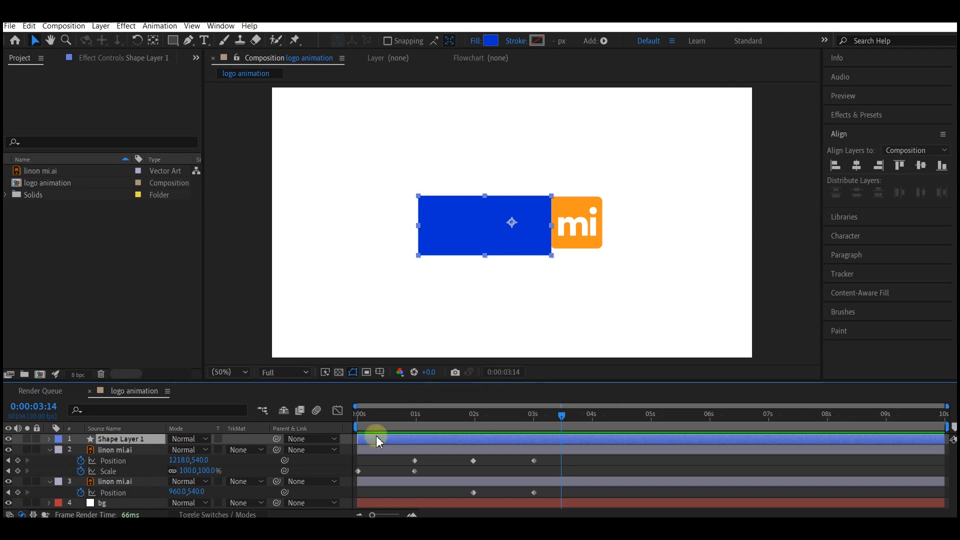
drag(448, 417, 535, 424)
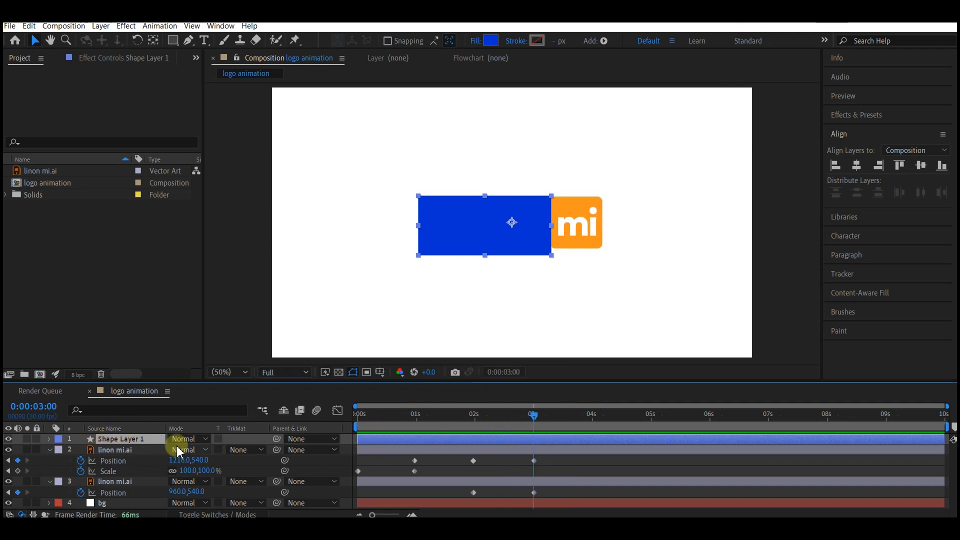
drag(280, 441, 111, 455)
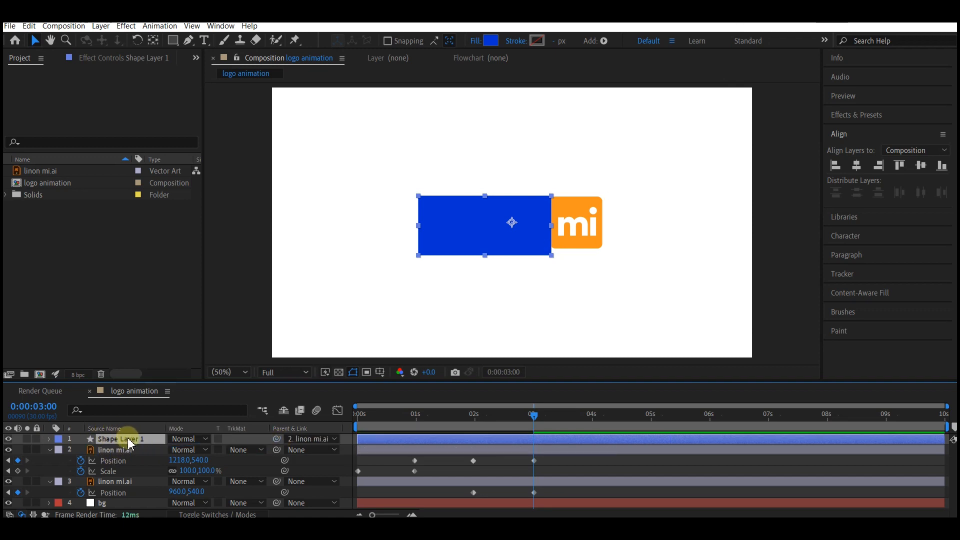
- Place Shape Layer 1 directly above the Linon layer, use it as that layer's Alpha Matte, and preview the reveal
drag(120, 439, 124, 469)
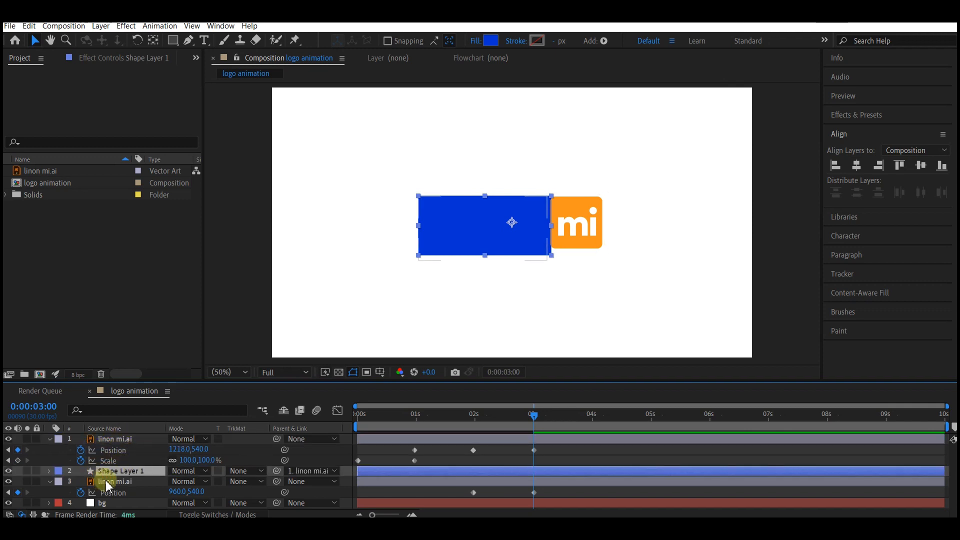
click(238, 483)
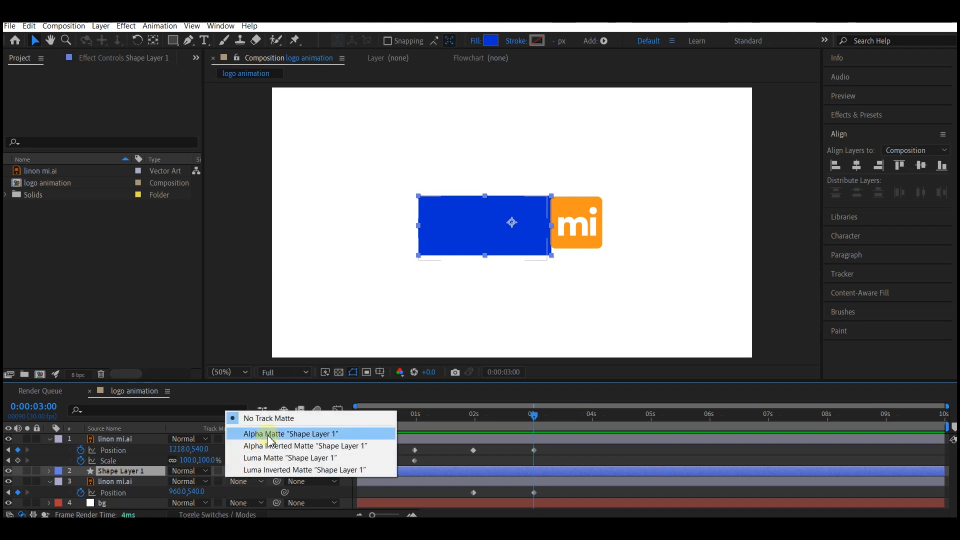
click(271, 435)
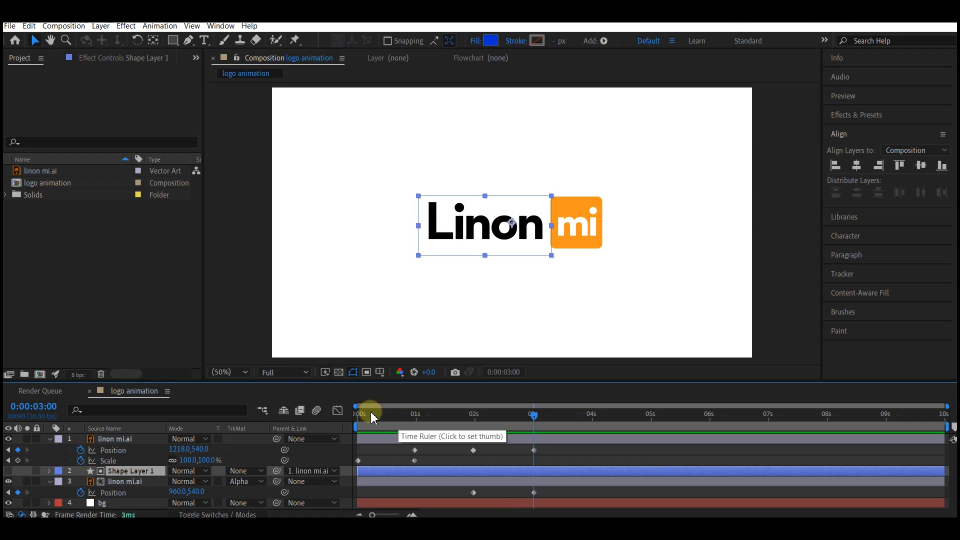
drag(365, 414, 555, 443)
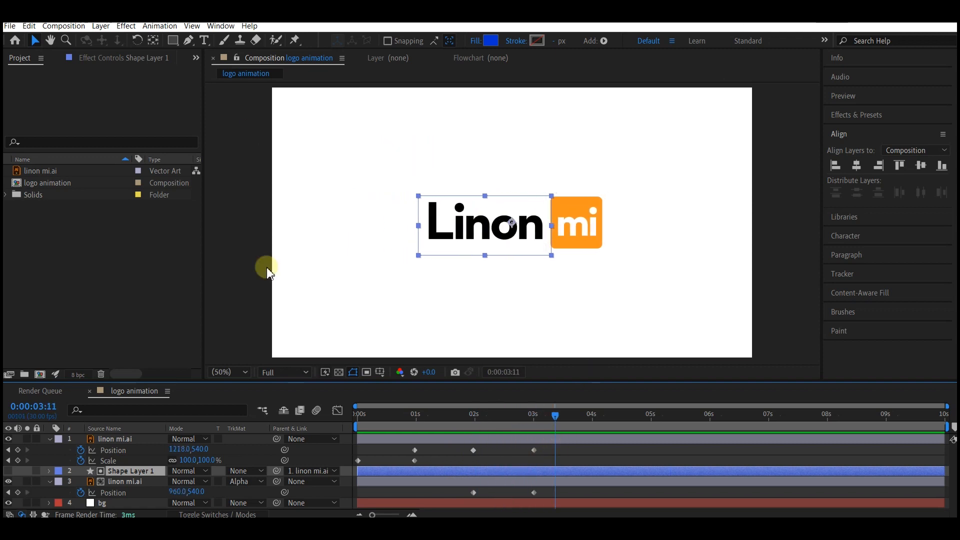
click(357, 414)
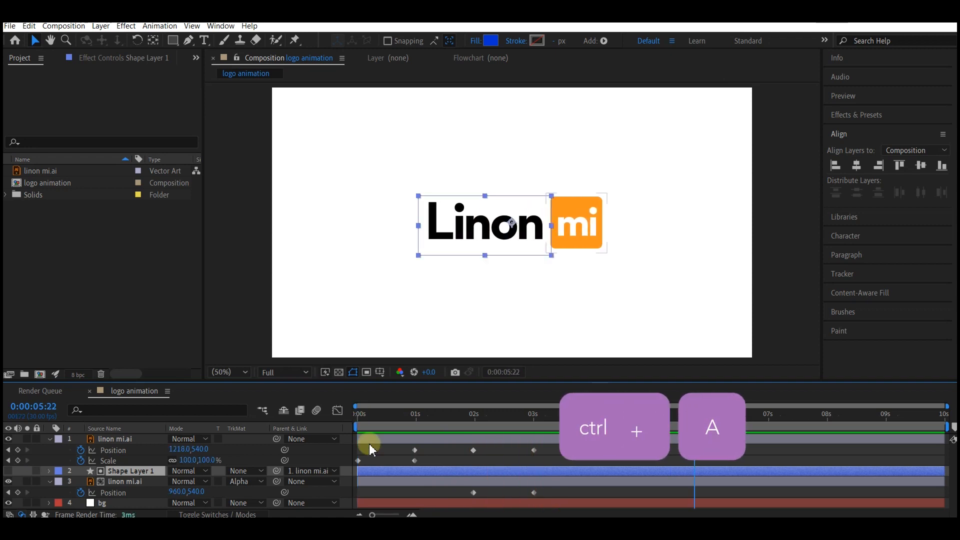
- Show the animated properties of all layers, apply Easy Ease to every Position and Scale keyframe, and preview the animation
key(ctrl+a)
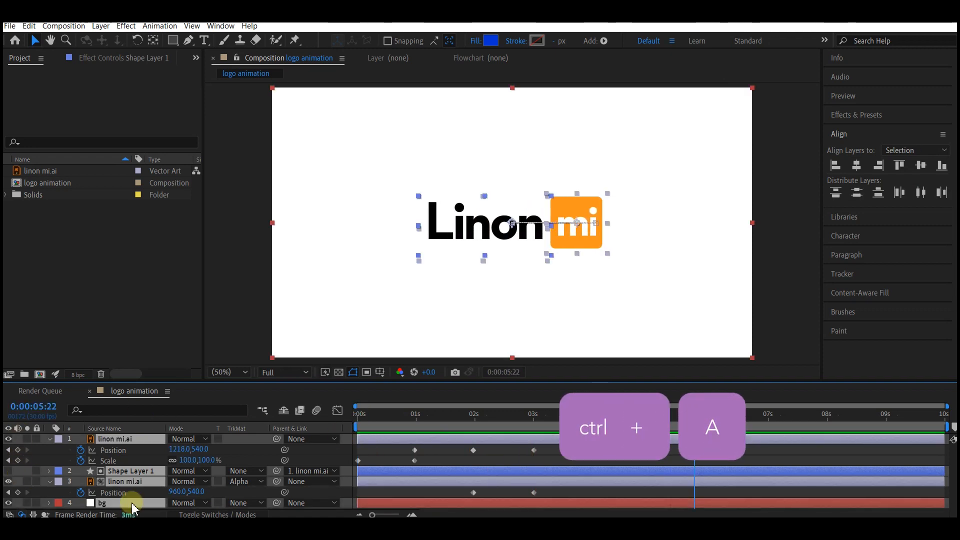
key(u)
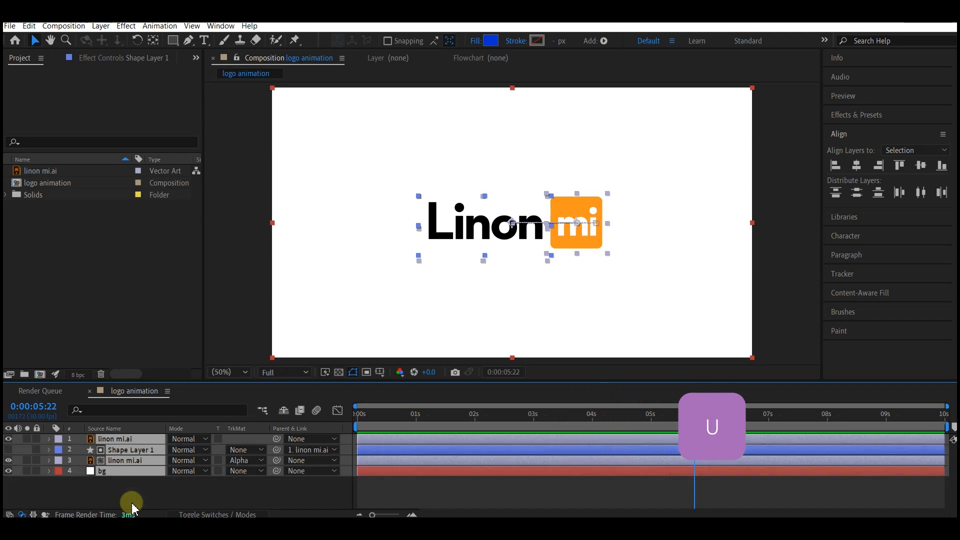
key(u)
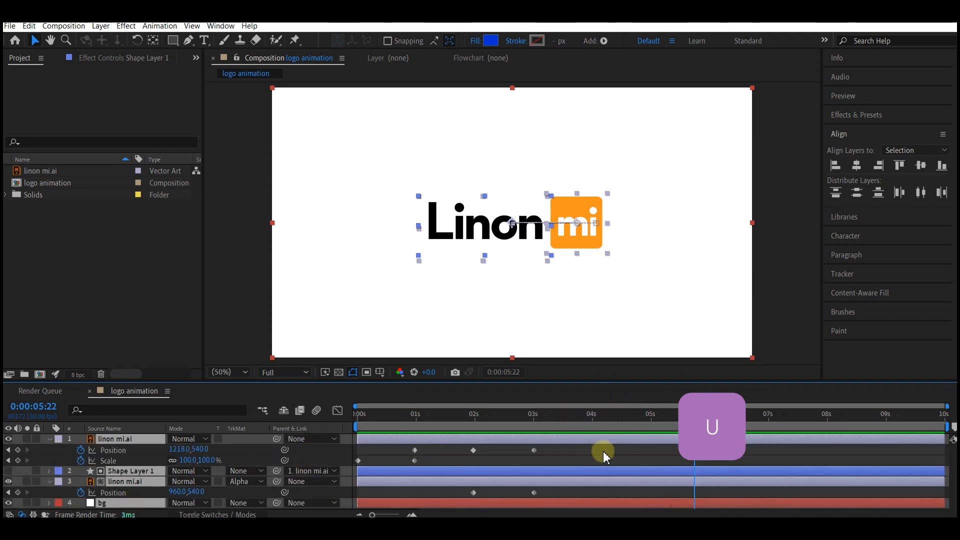
drag(603, 449, 336, 488)
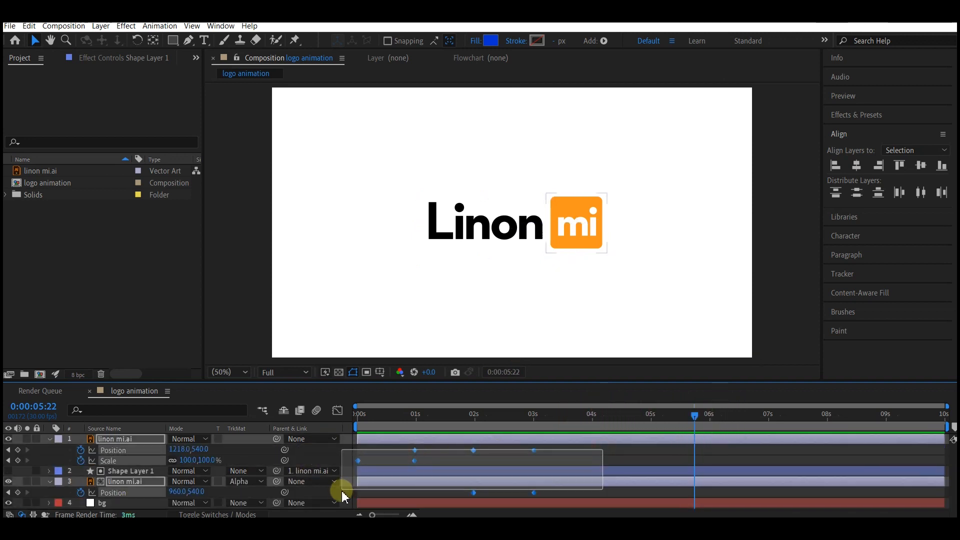
right_click(532, 450)
mouse_move(563, 442)
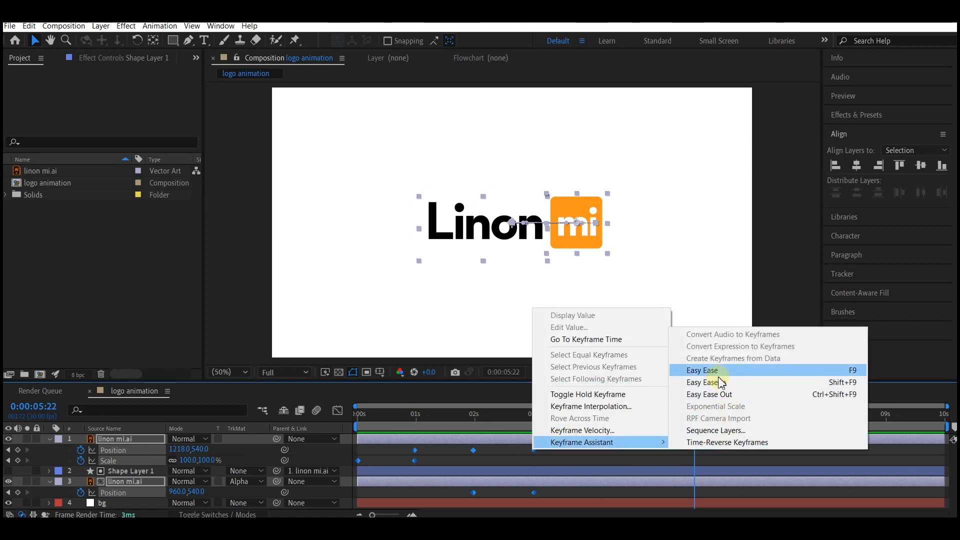
click(702, 371)
click(359, 415)
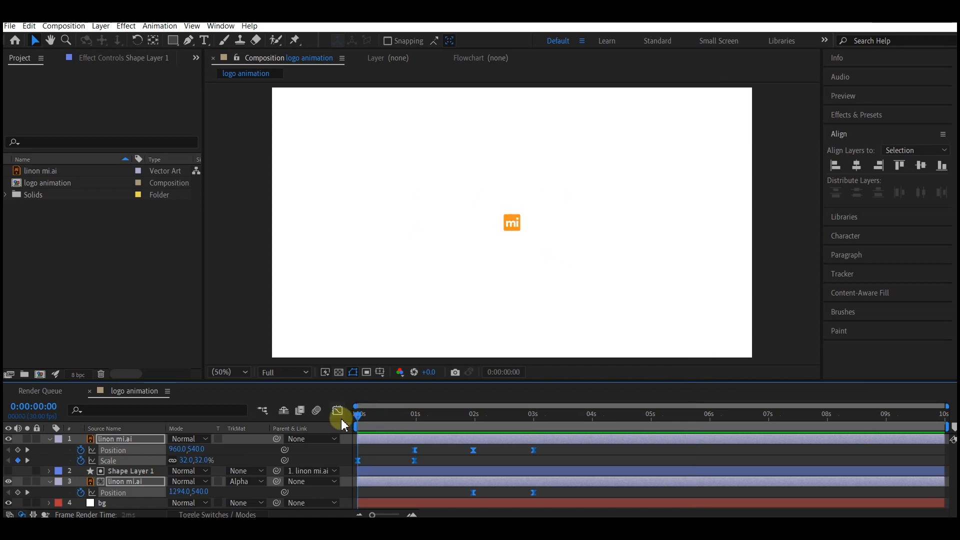
key(space)
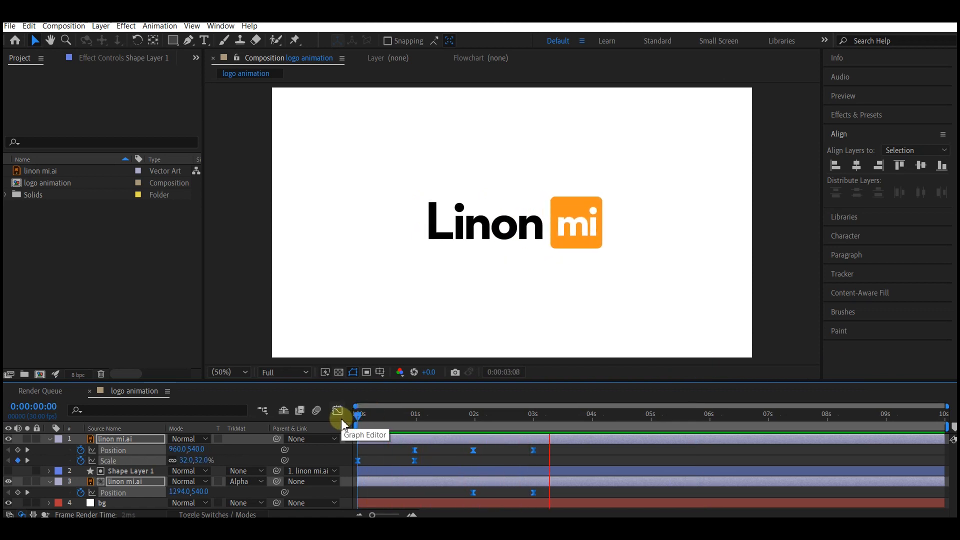
key(space)
- In the speed graph, extend the incoming handle of the mi layer's 1-second Scale keyframe halfway back to the first keyframe, and preview
drag(418, 412, 412, 409)
click(414, 460)
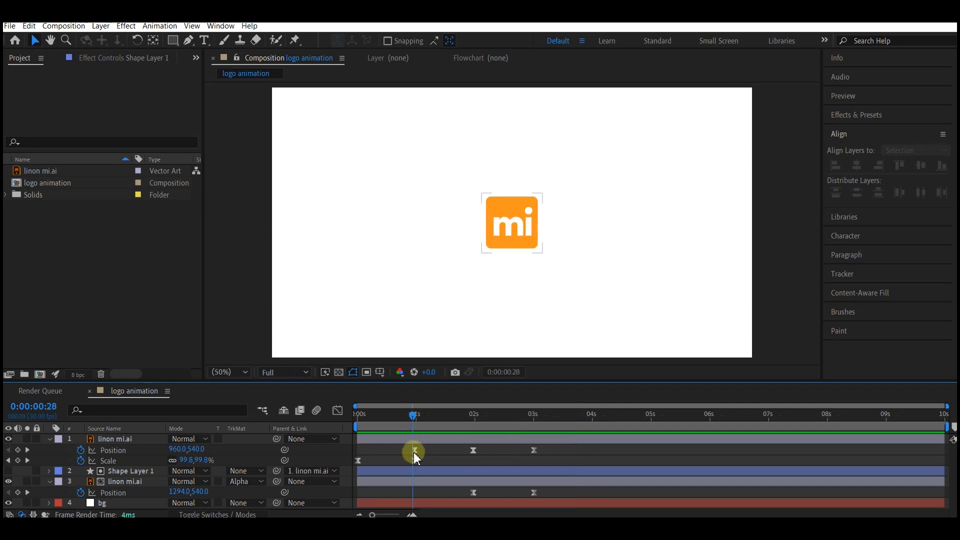
click(338, 411)
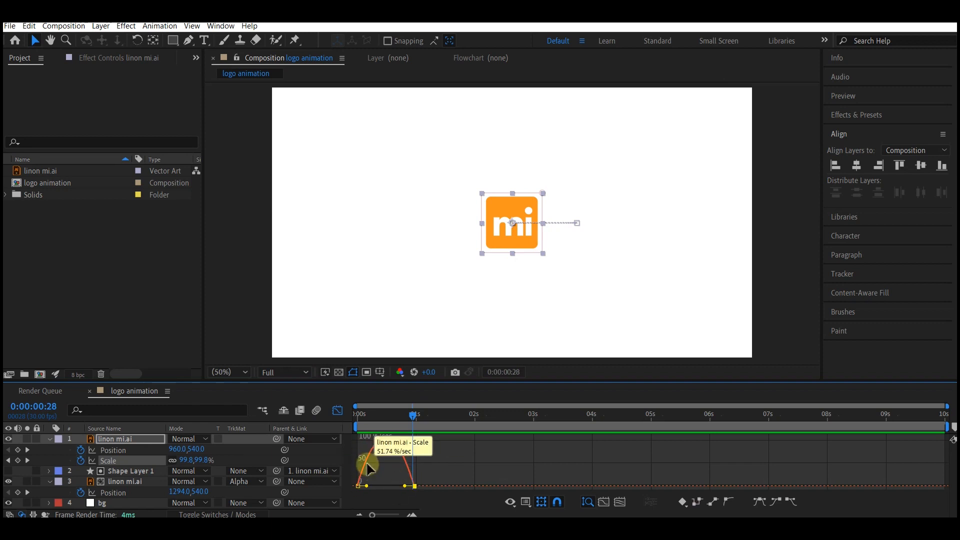
right_click(425, 457)
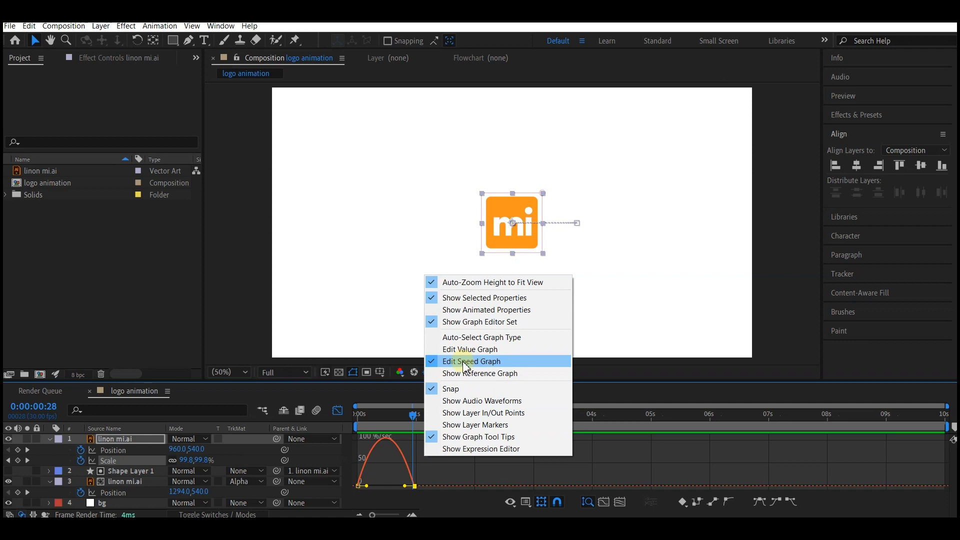
click(395, 470)
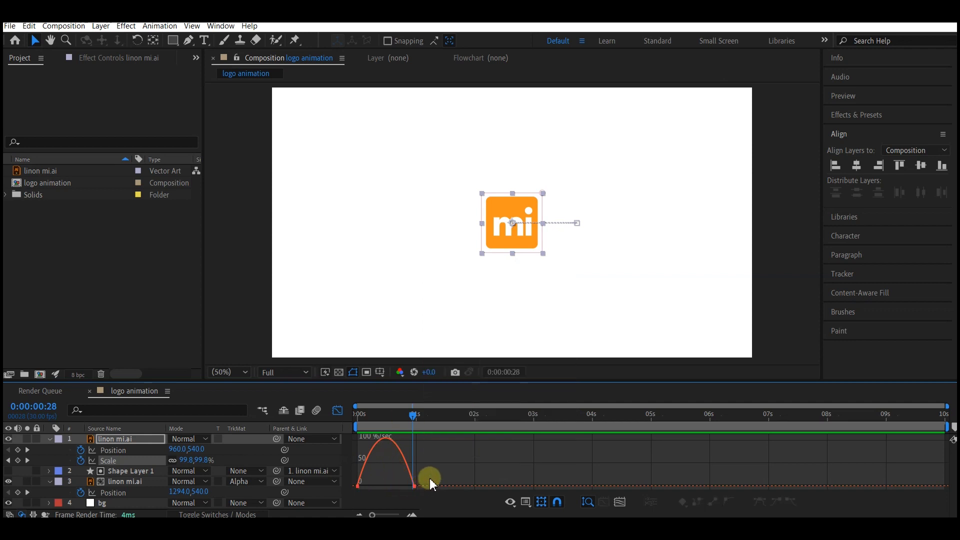
drag(430, 476, 385, 490)
click(337, 410)
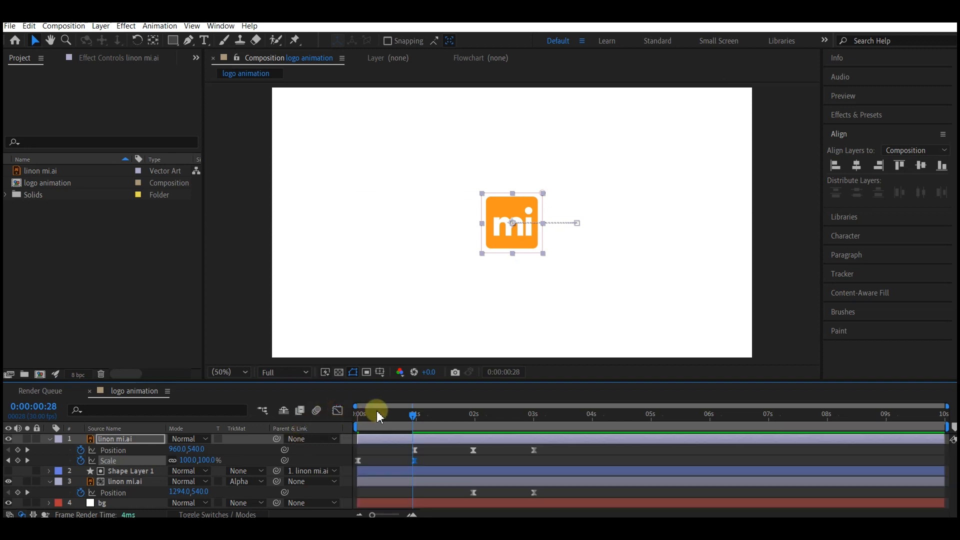
drag(379, 416, 360, 428)
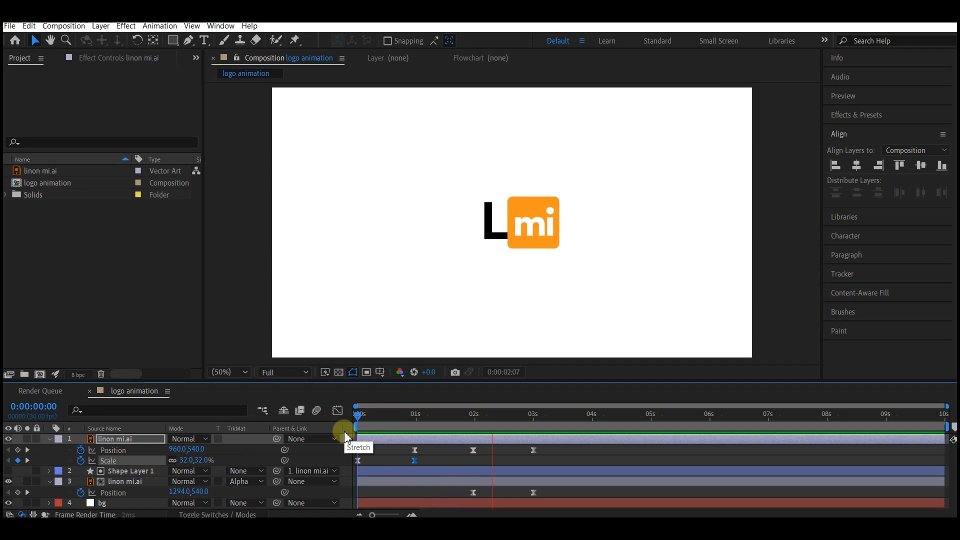
- In the speed graph, extend the incoming influence of the mi layer's 3-second Position keyframe to 100% at 0 px/sec
click(544, 455)
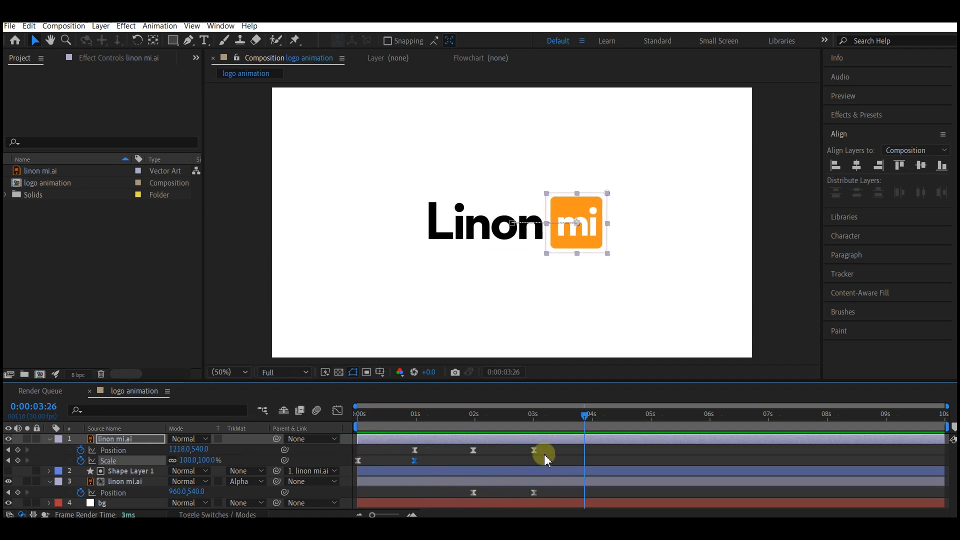
click(534, 450)
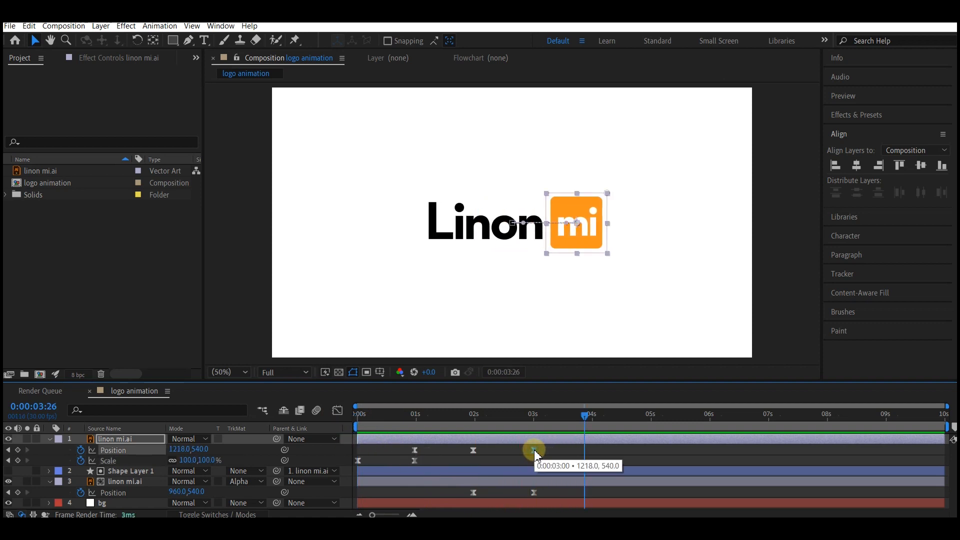
click(338, 410)
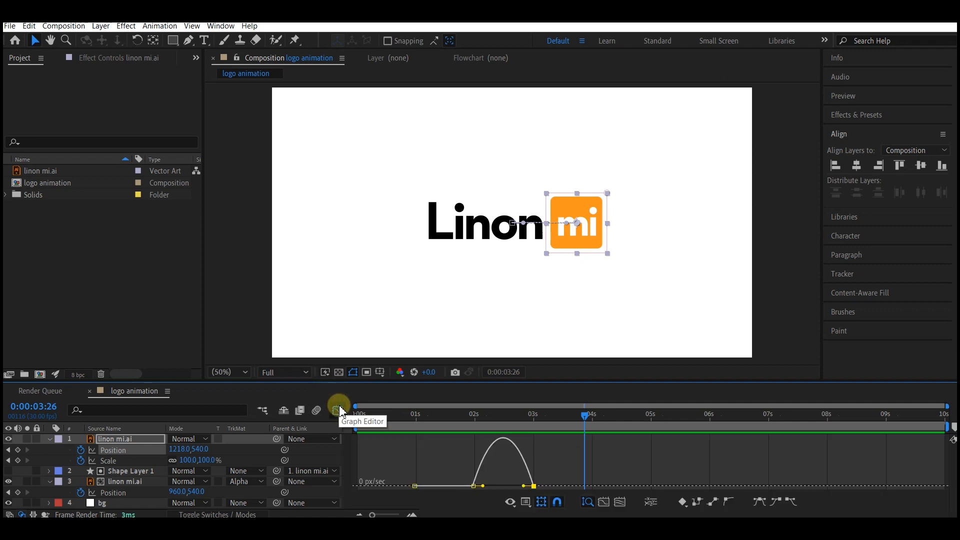
drag(523, 485, 501, 490)
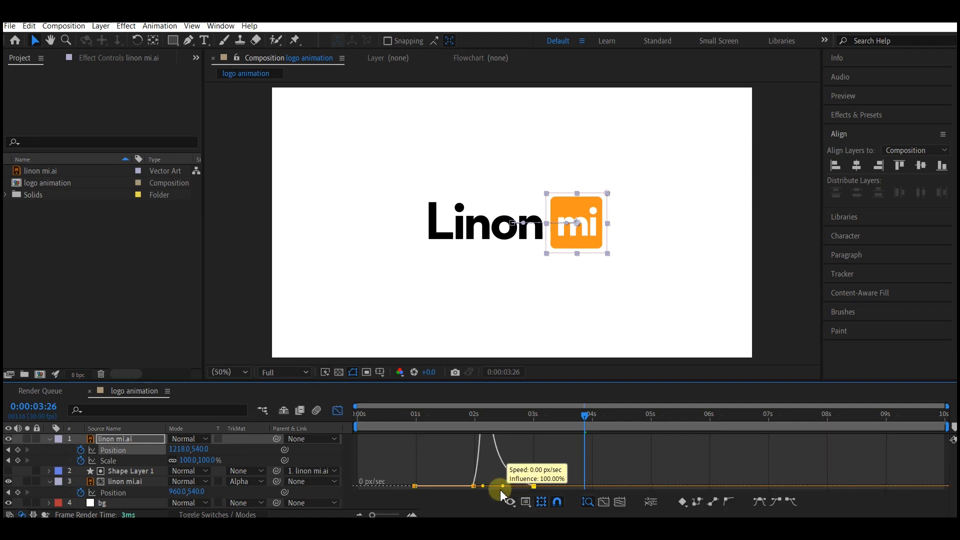
click(338, 410)
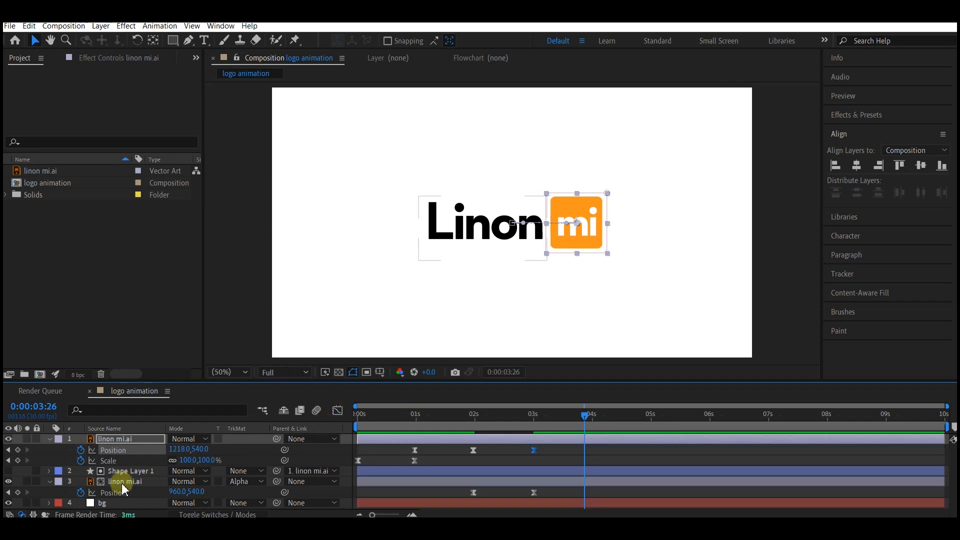
- Extend the incoming speed handle of the Linon layer's 3-second Position keyframe halfway back to the 2-second keyframe, and preview from the start
click(558, 504)
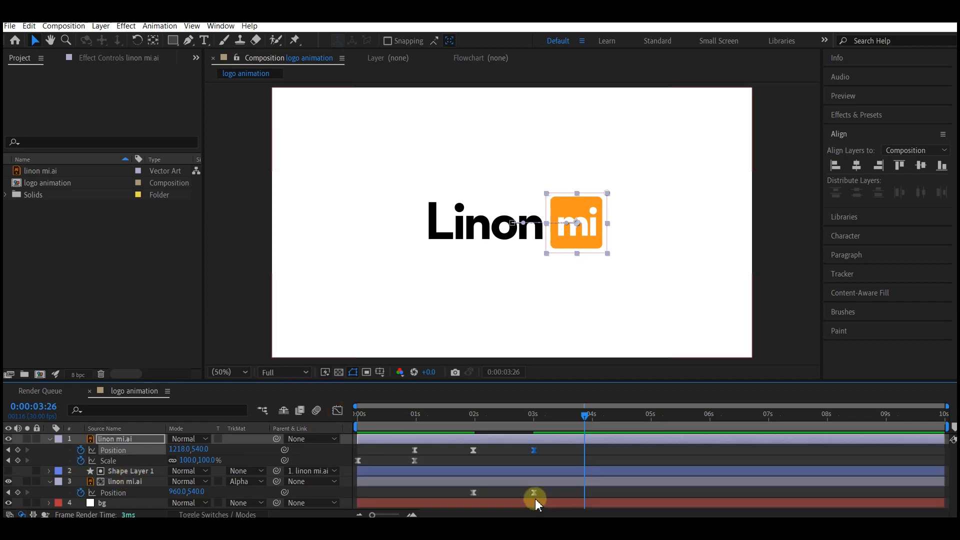
click(534, 492)
click(337, 410)
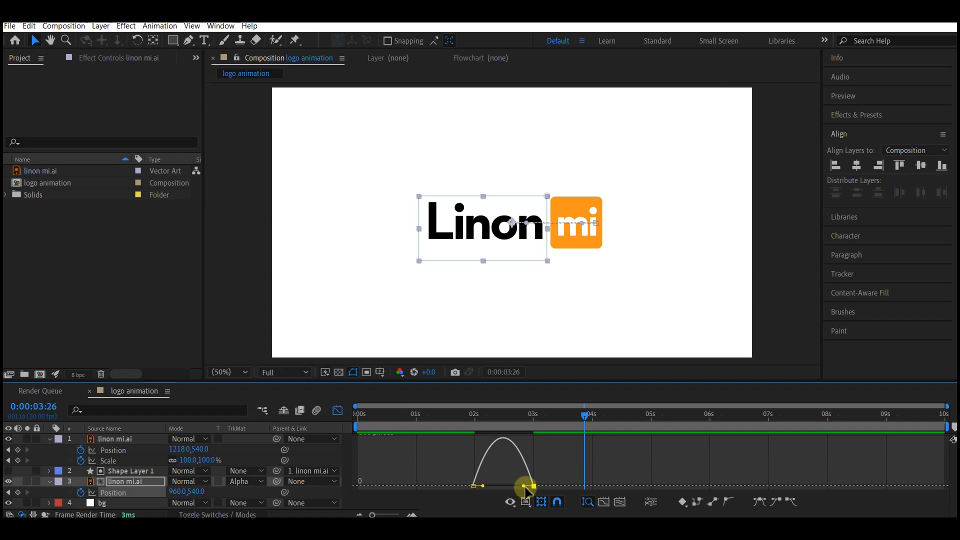
drag(523, 488, 505, 493)
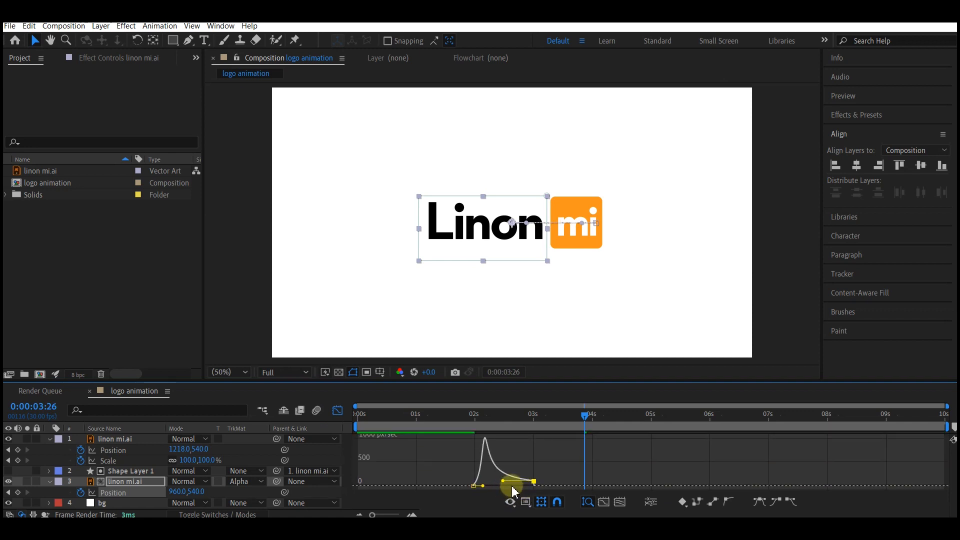
click(337, 411)
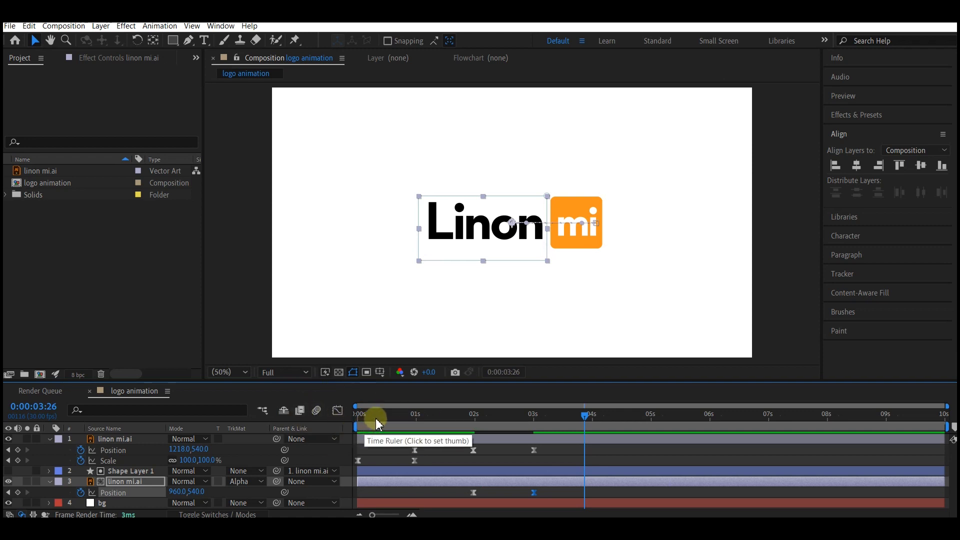
drag(376, 418, 348, 419)
key(space)
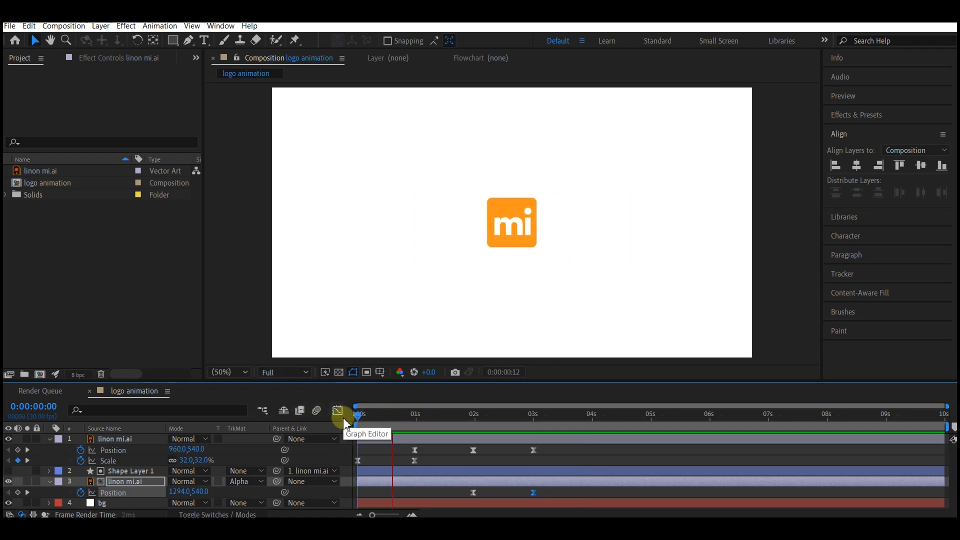